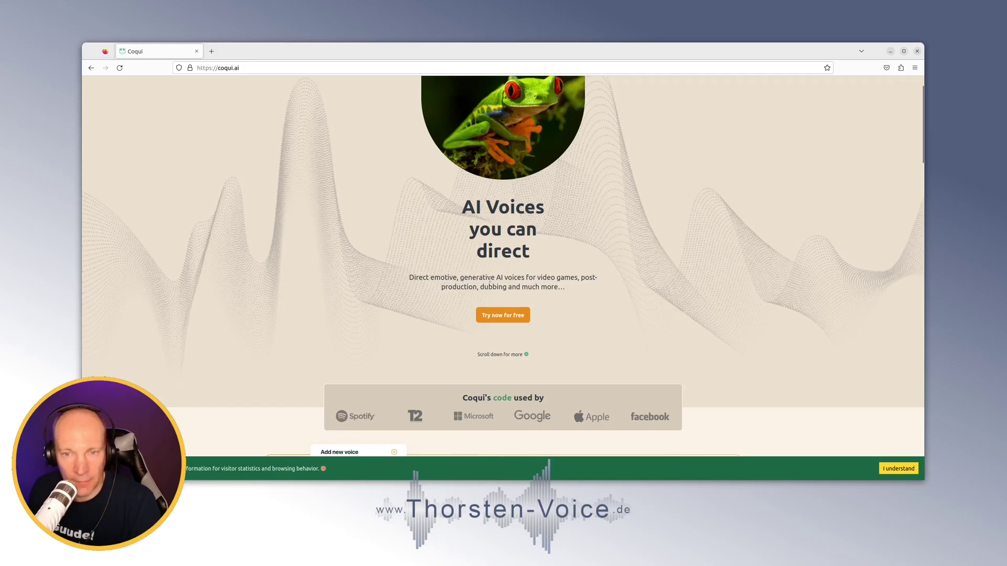
Review the Coqui home page's features, including Voice Cloning, Generative AI Voices, the Advanced Editor and Project Management, down to Our AI Voices
drag(539, 278, 591, 279)
scroll(321, 297, down, 6)
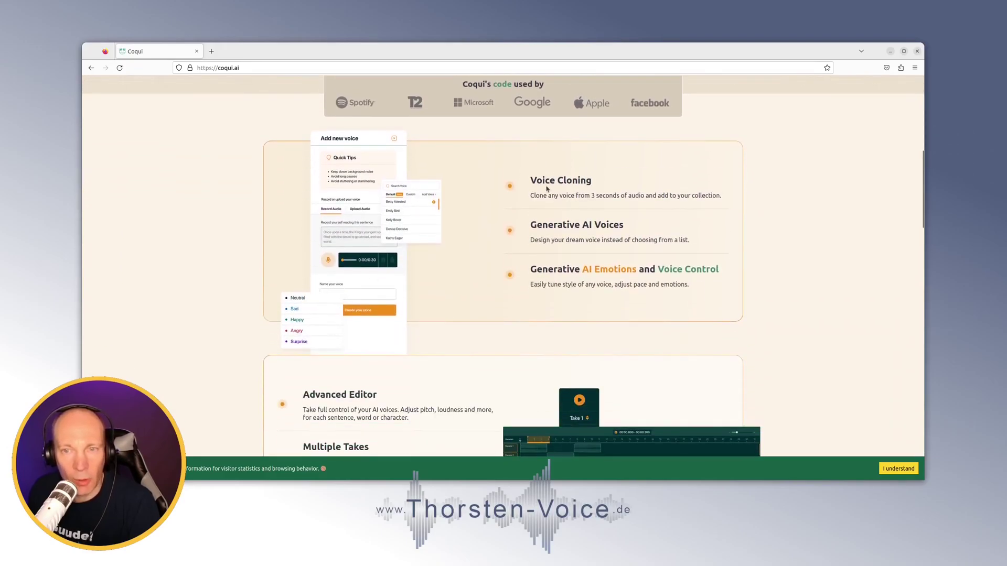
drag(531, 180, 599, 184)
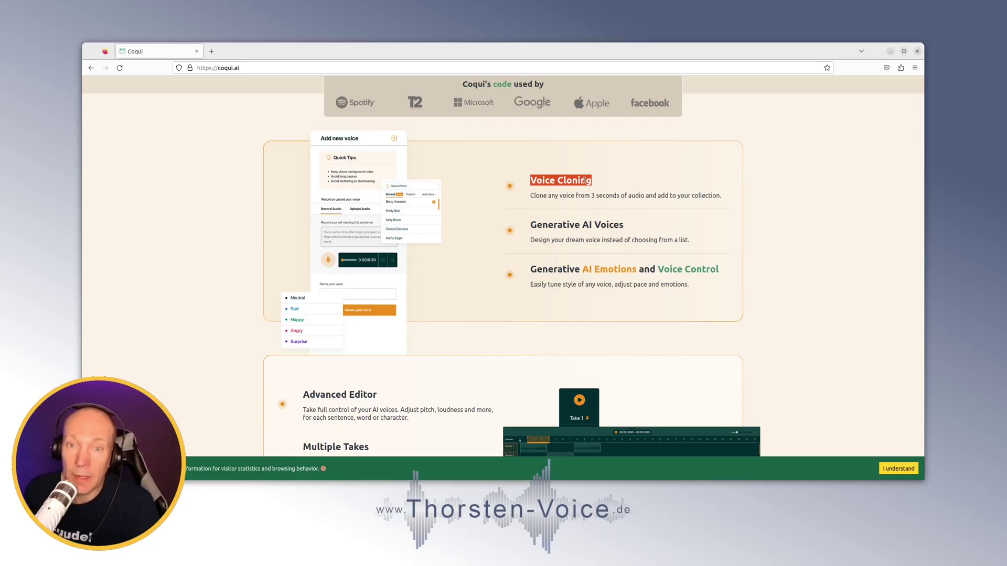
drag(556, 196, 693, 196)
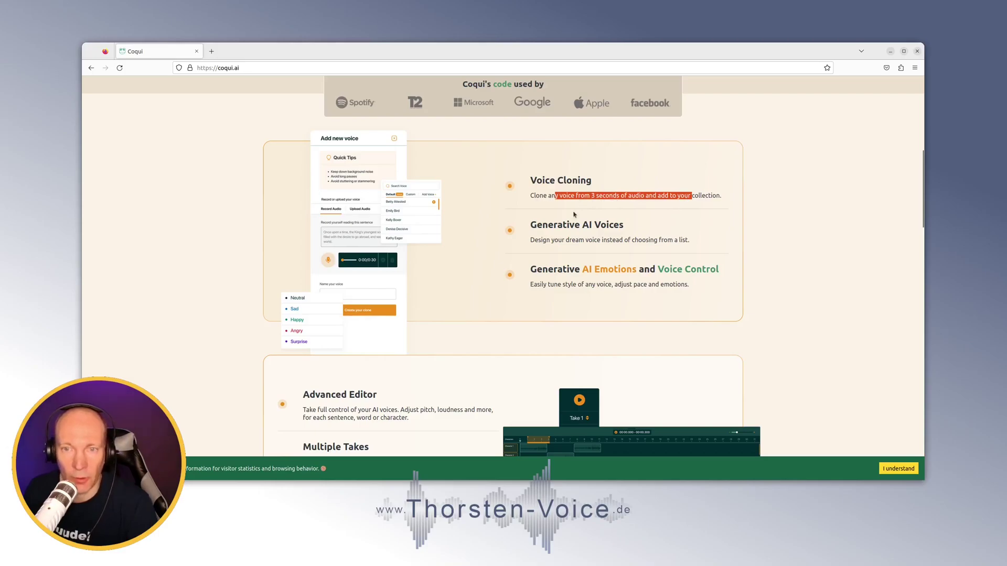
drag(531, 240, 603, 240)
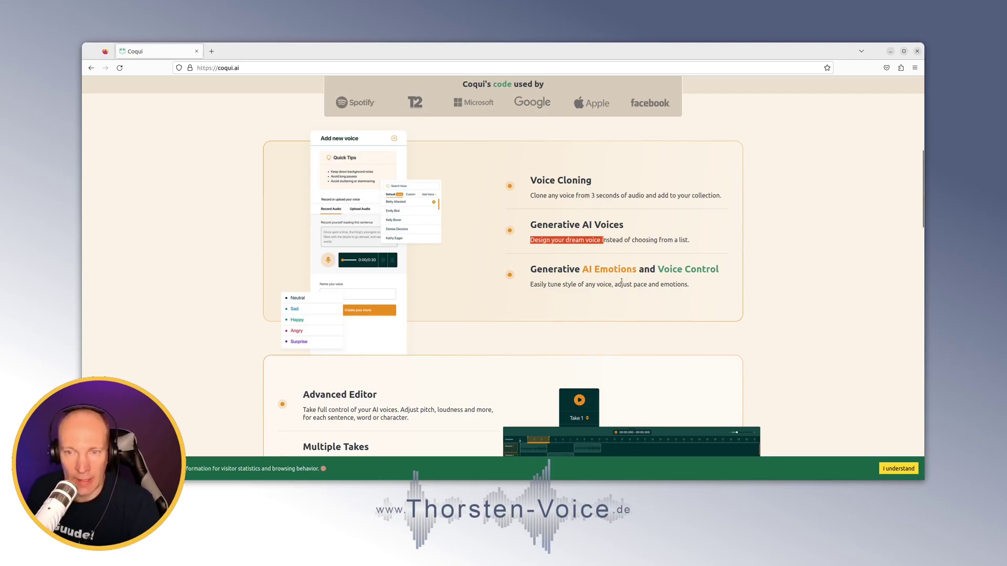
scroll(498, 298, down, 3)
scroll(457, 297, down, 2)
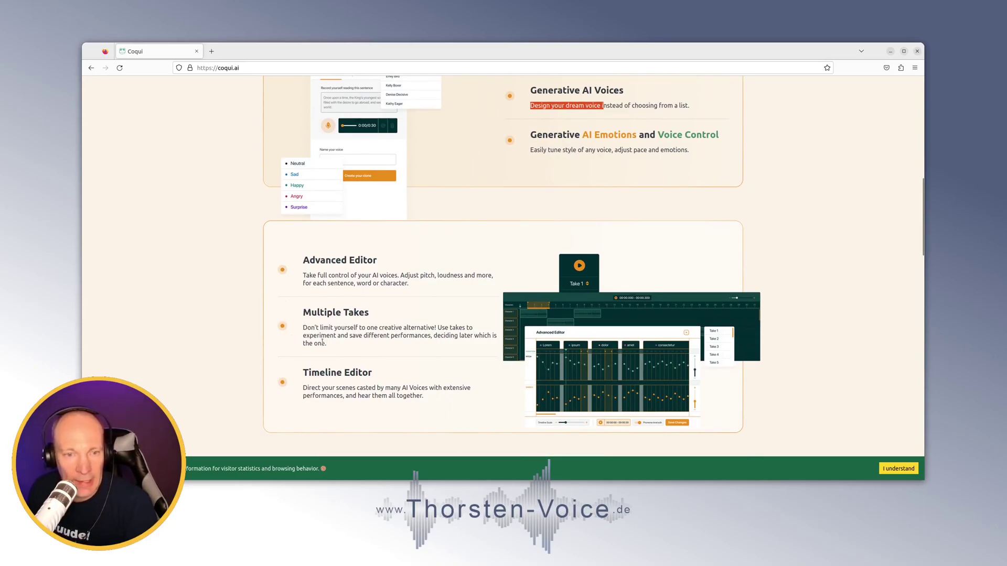
scroll(310, 332, down, 5)
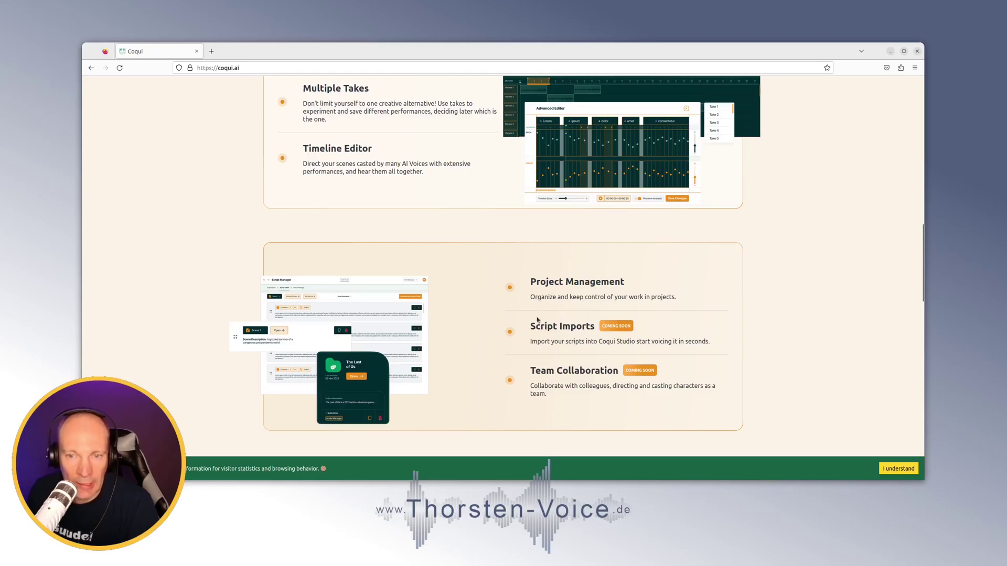
scroll(562, 332, down, 1)
scroll(516, 350, down, 6)
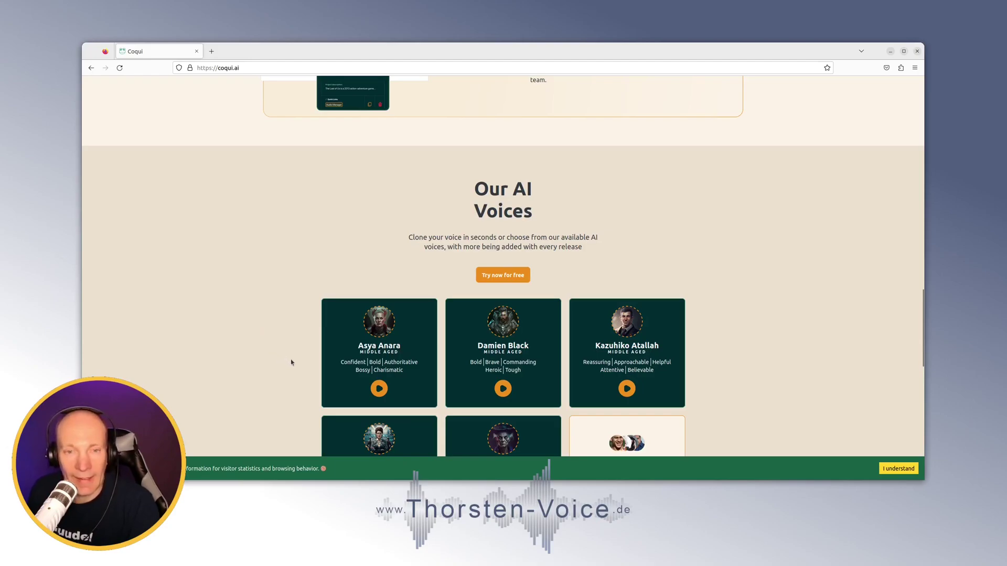
scroll(295, 367, down, 1)
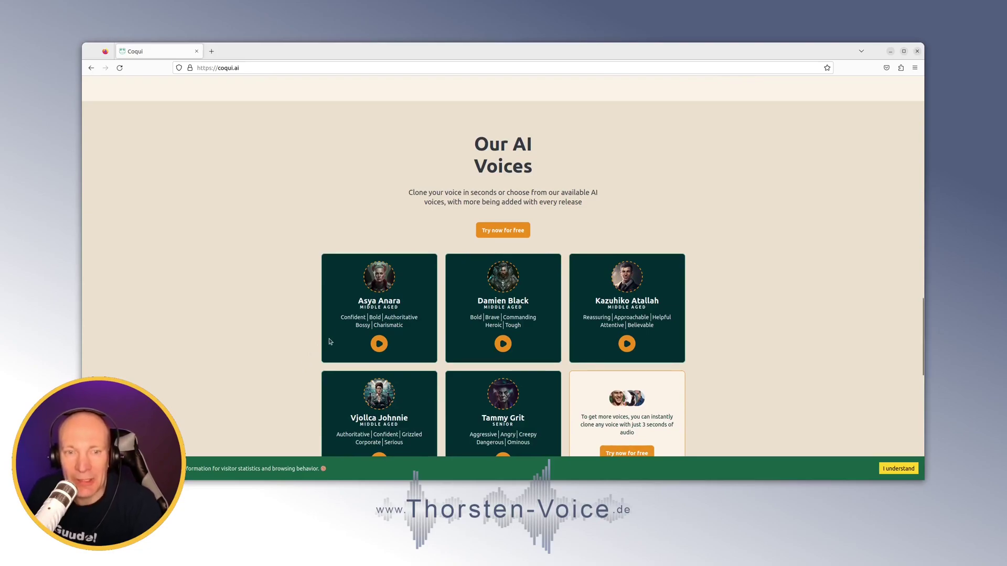
Play the sample recordings of the Asya Anara and Damien Black voices under Our AI Voices
scroll(318, 342, down, 1)
click(382, 298)
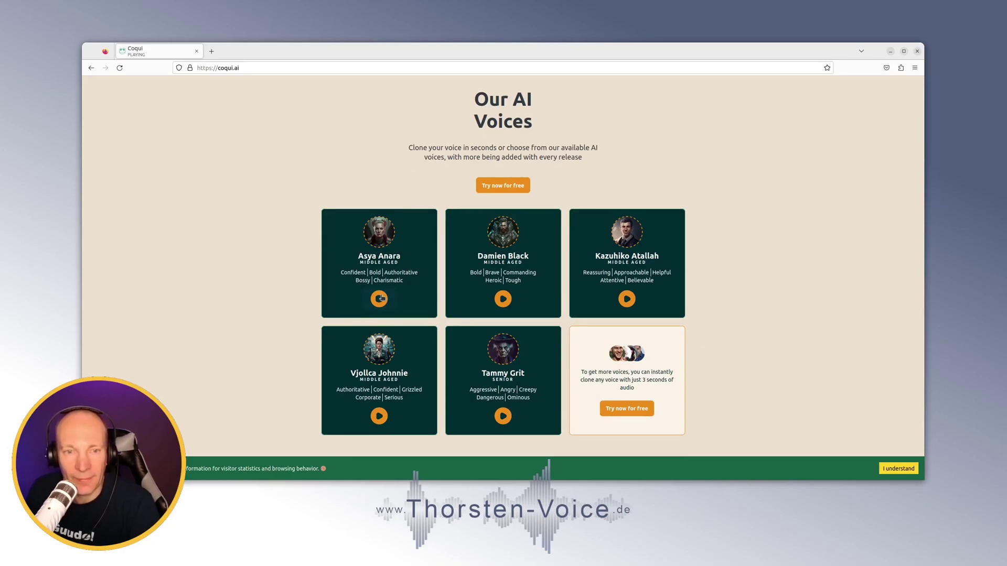
click(503, 299)
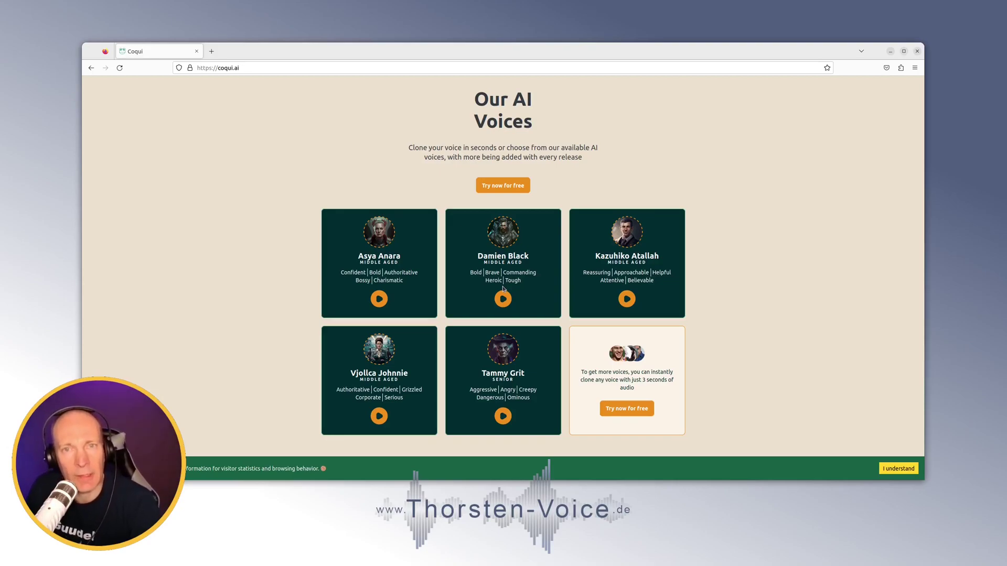
Open the pricing details from the "Pay for what you use" card and read the free trial's synthesis time
scroll(503, 288, down, 5)
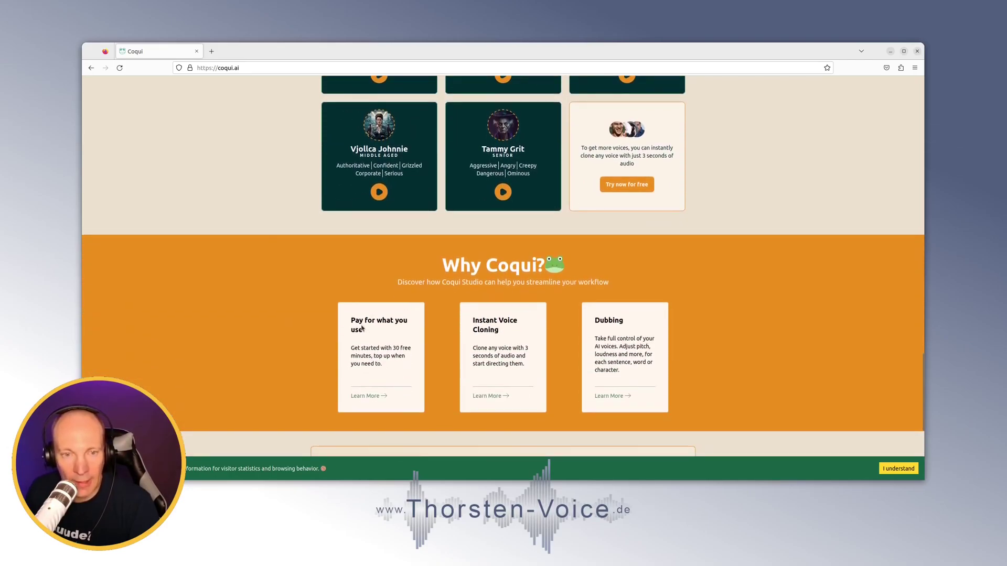
drag(351, 319, 382, 334)
click(368, 397)
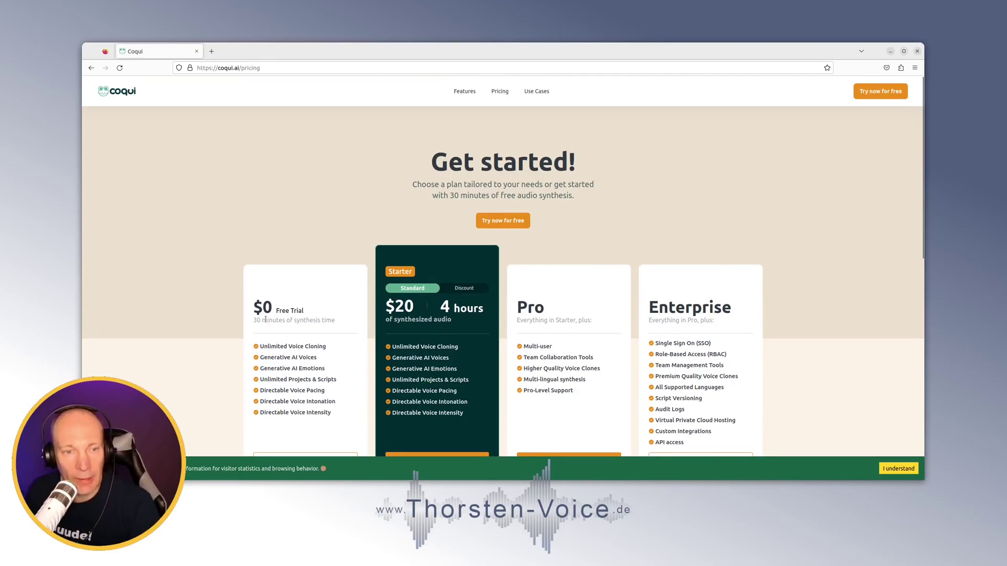
drag(253, 321, 347, 326)
click(347, 326)
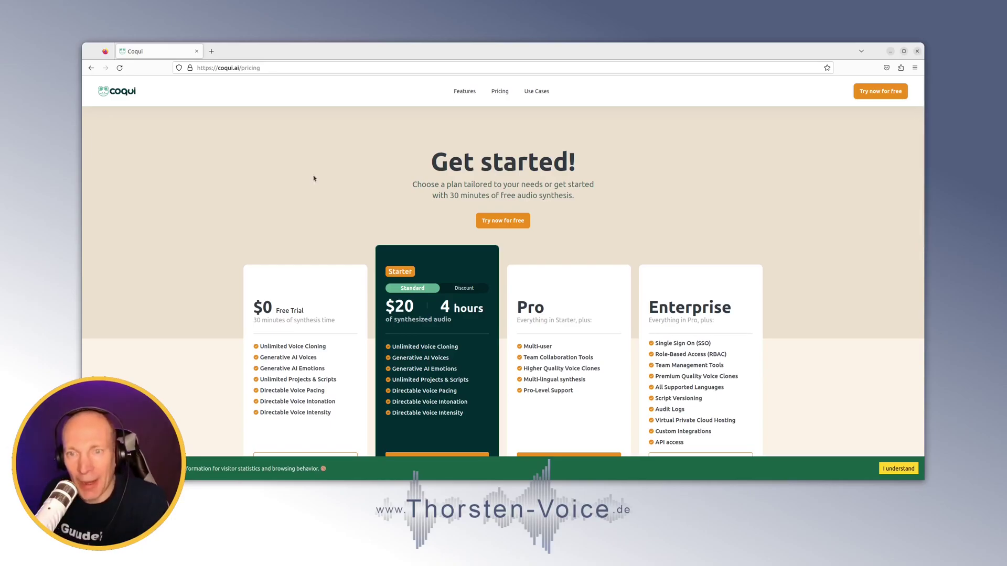
Enter Coqui Studio through the free trial offer and view its API documentation before returning to the projects page
click(875, 93)
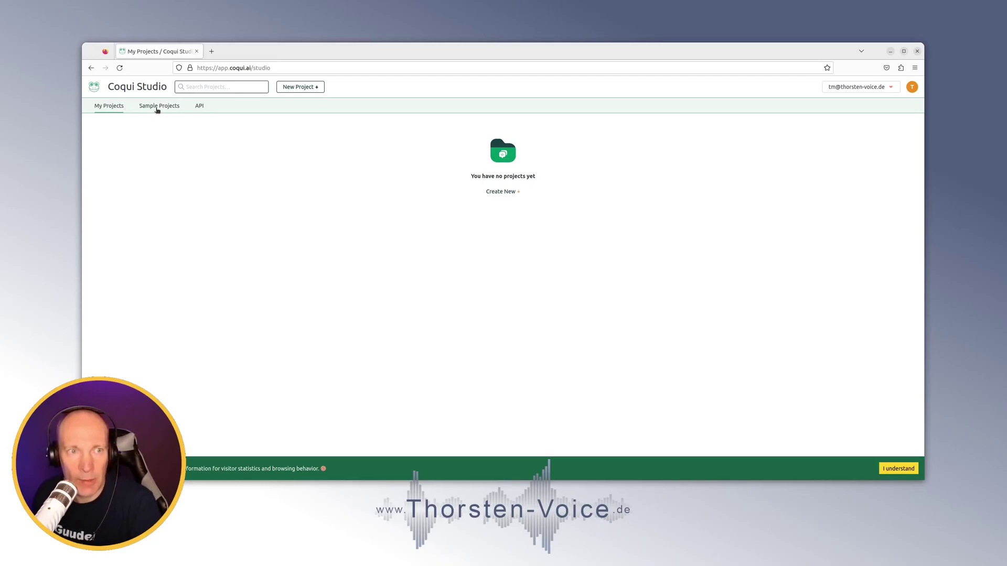
click(200, 106)
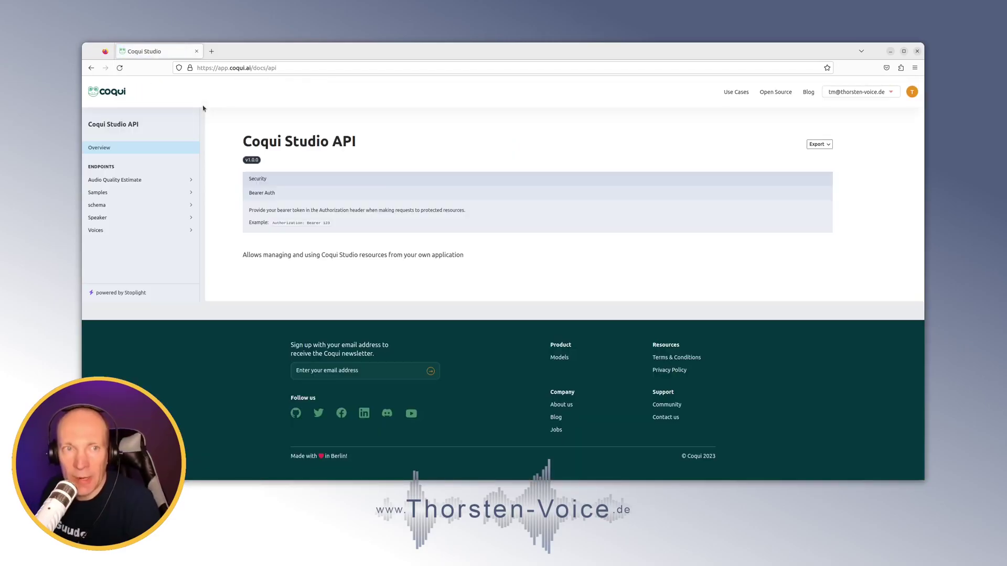
click(91, 68)
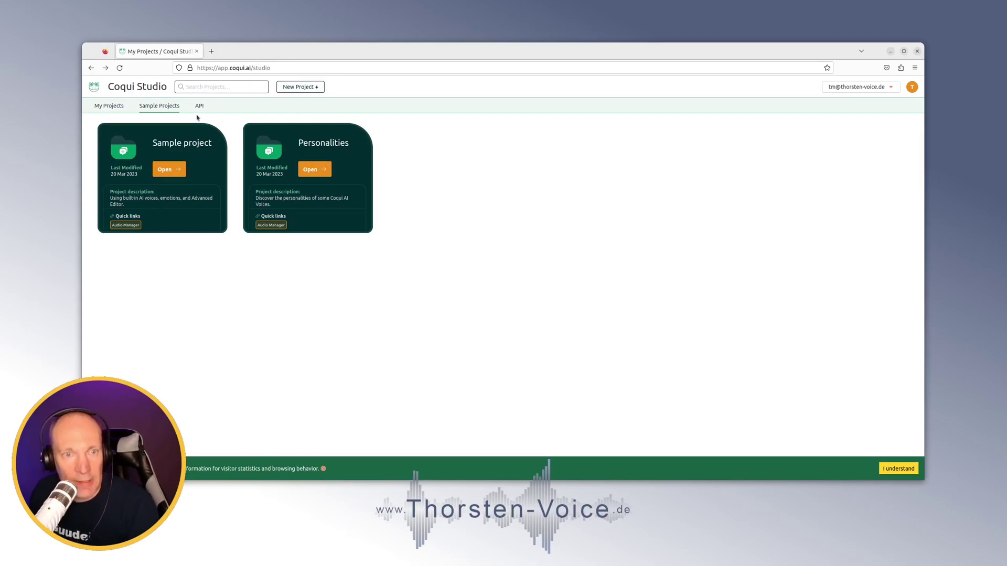
Open the Personalities sample project and play the first, third and fourth lines of the Meet the Gang scene
click(312, 170)
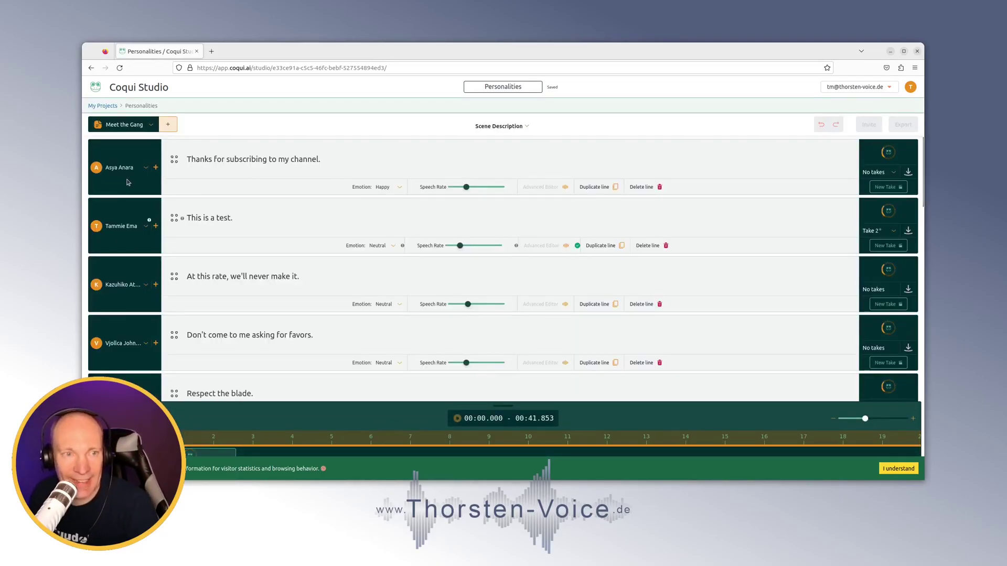
drag(186, 161, 358, 167)
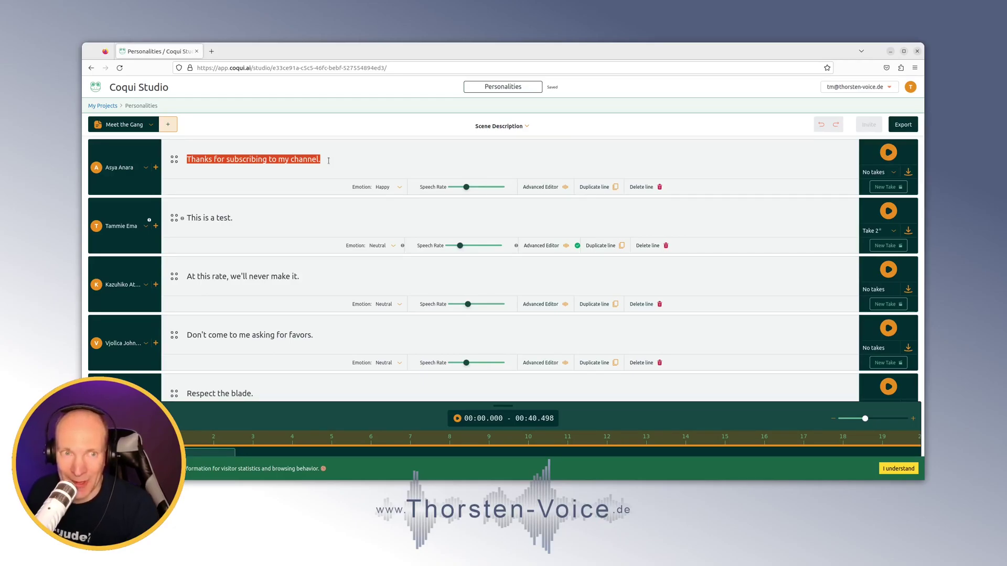
click(329, 161)
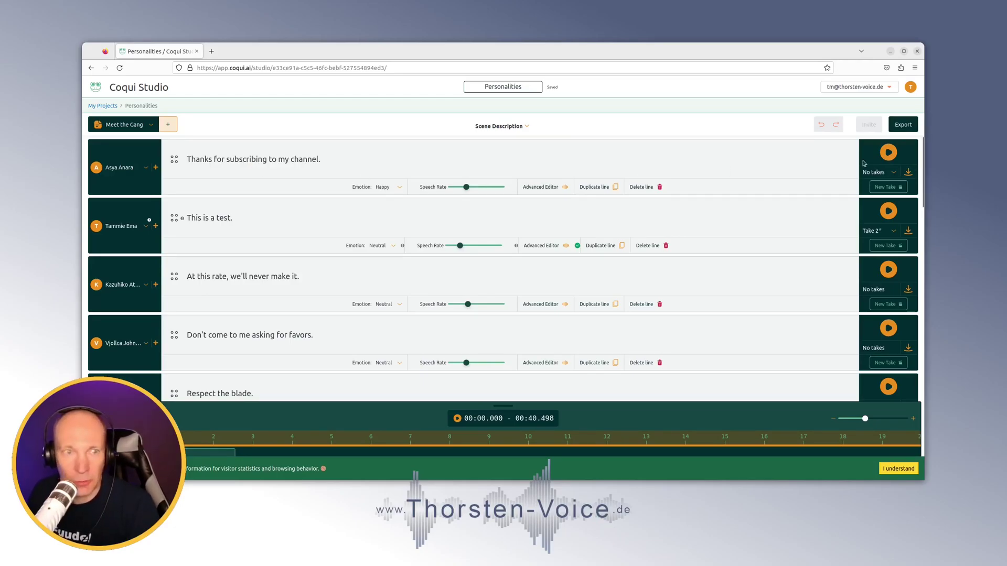
click(889, 152)
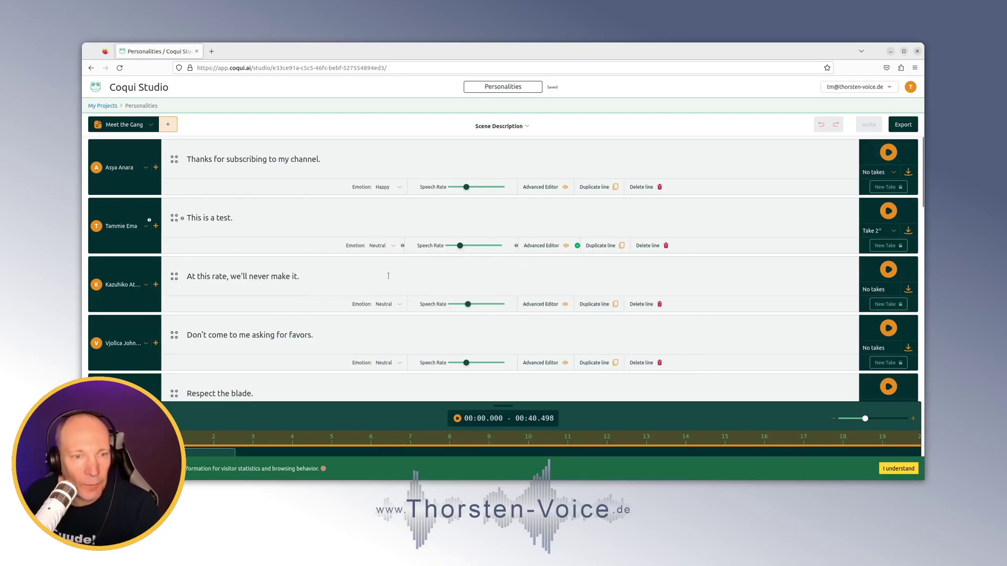
click(889, 271)
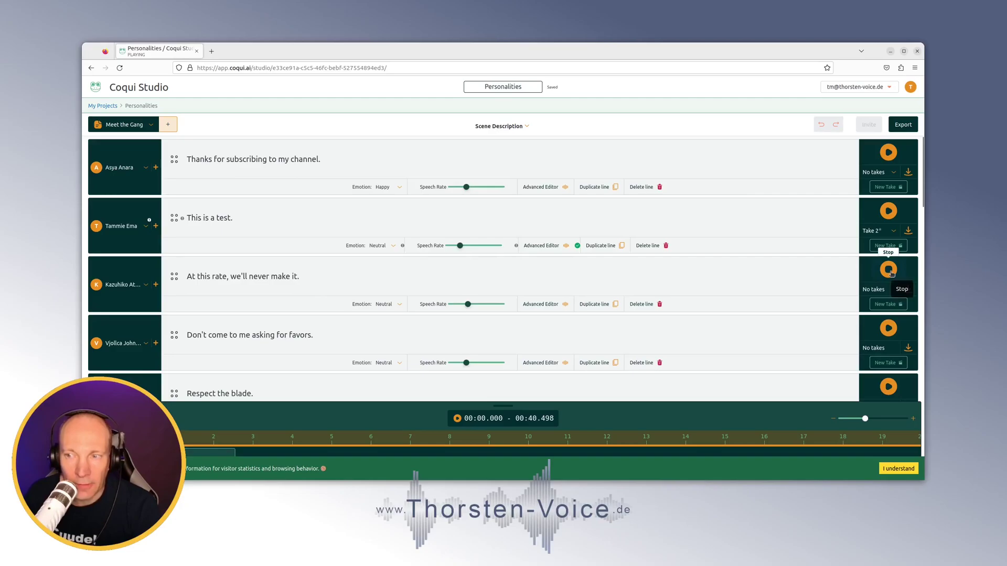
scroll(726, 290, down, 1)
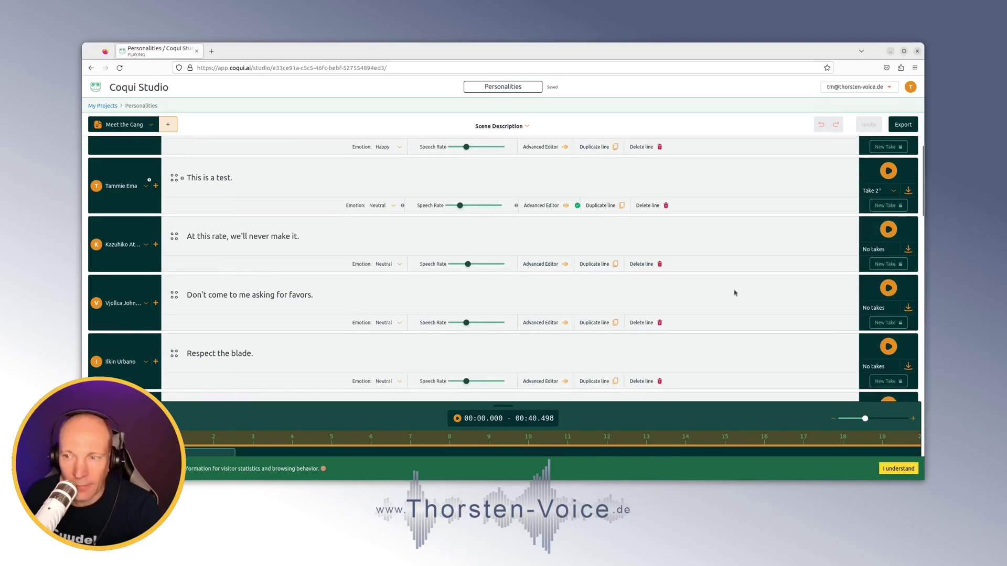
click(888, 288)
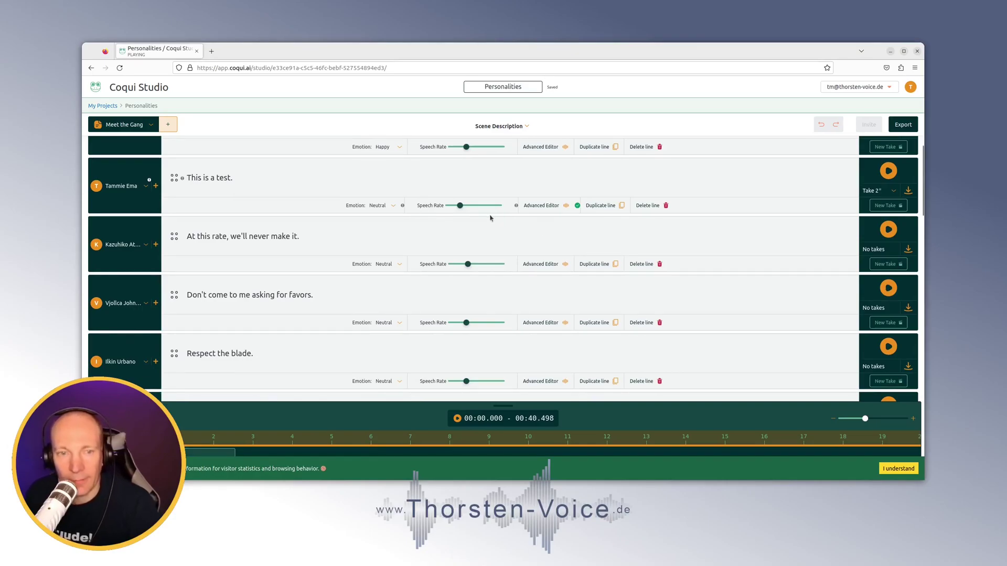
scroll(335, 268, up, 2)
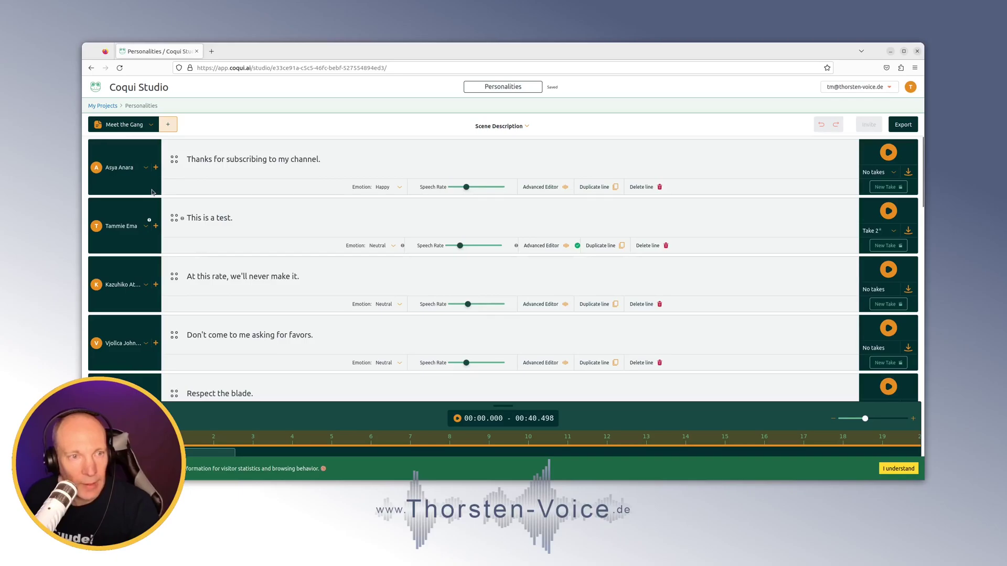
Create a project named "Testproject" with the description "Test descr" in My Projects and open it
click(107, 106)
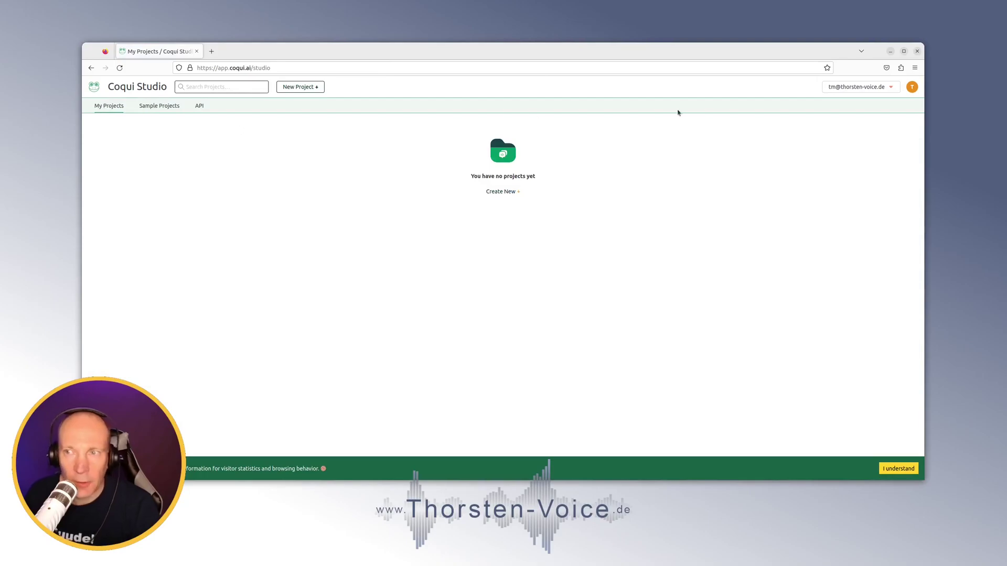
click(503, 195)
click(827, 117)
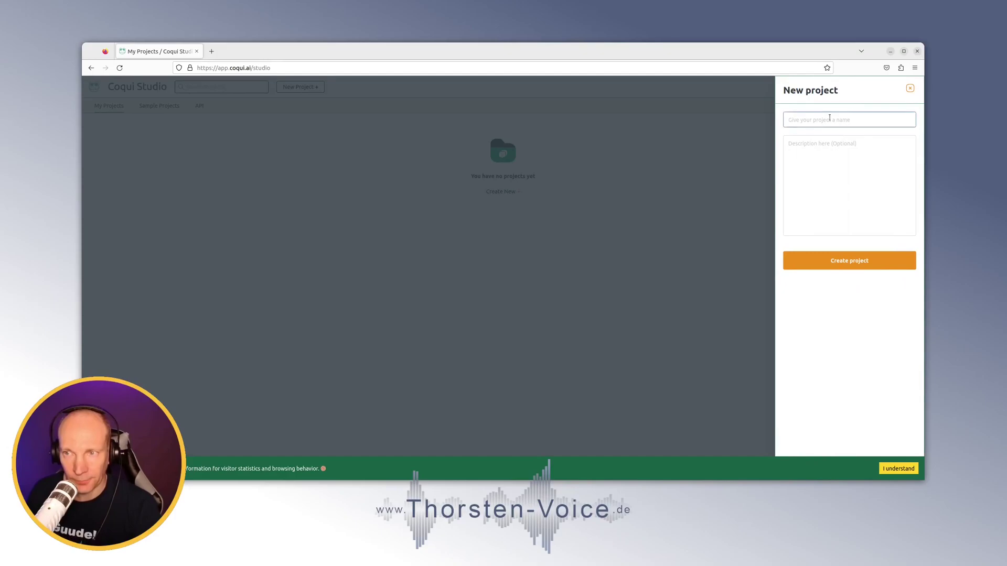
text(Testproject)
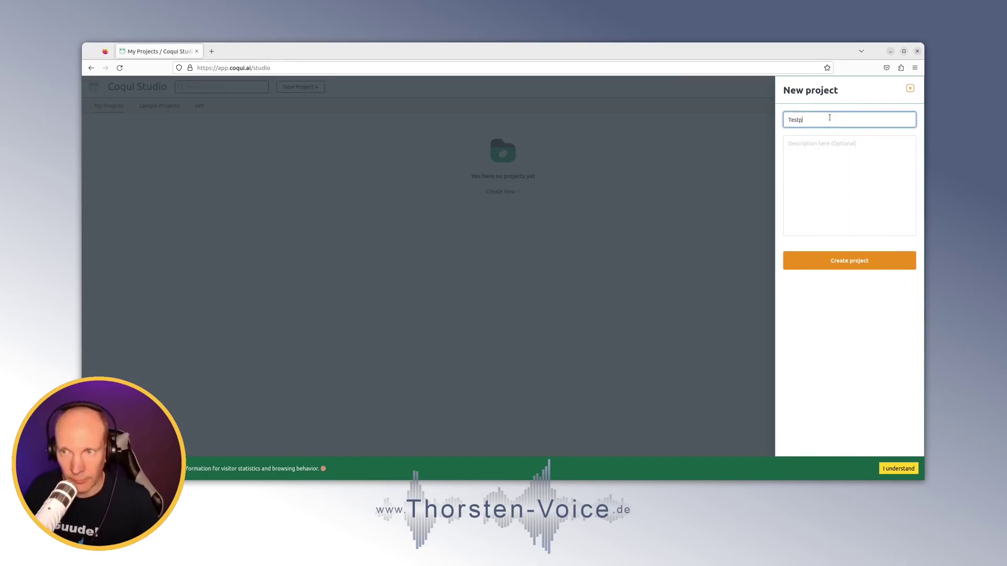
key(Tab)
text(Test descr)
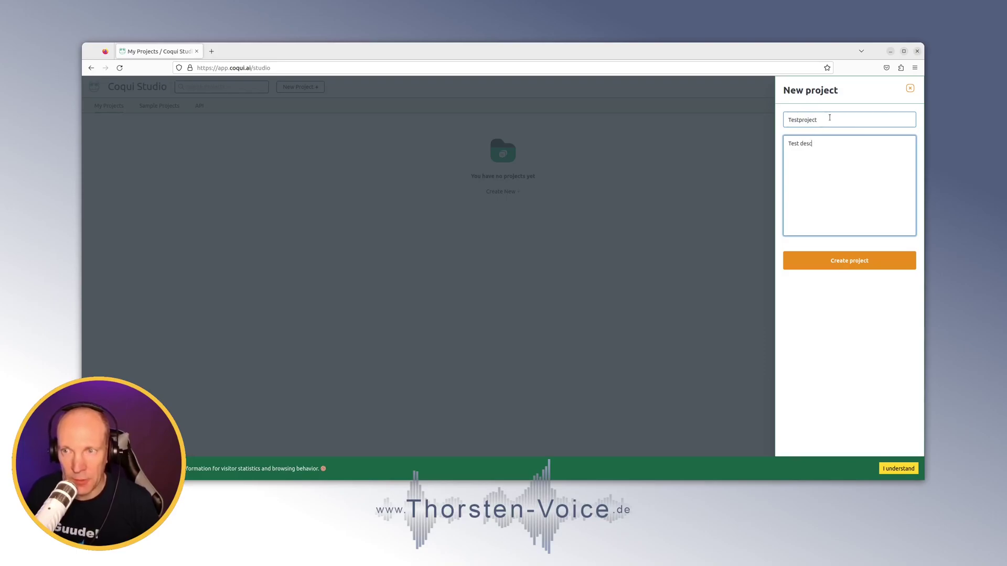
click(845, 267)
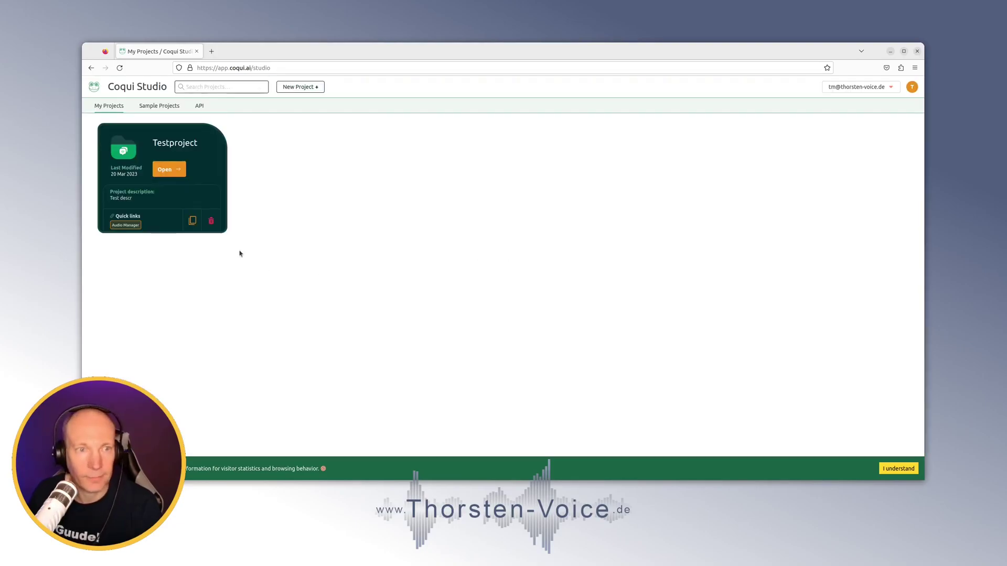
click(173, 170)
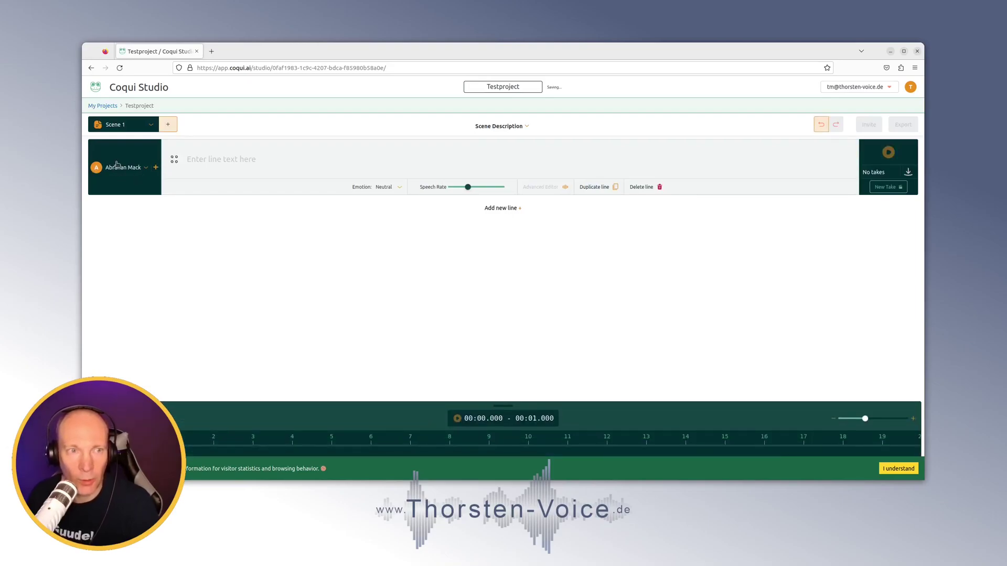
Browse the default voices available for the first line of Scene 1 and display the custom voices
click(150, 127)
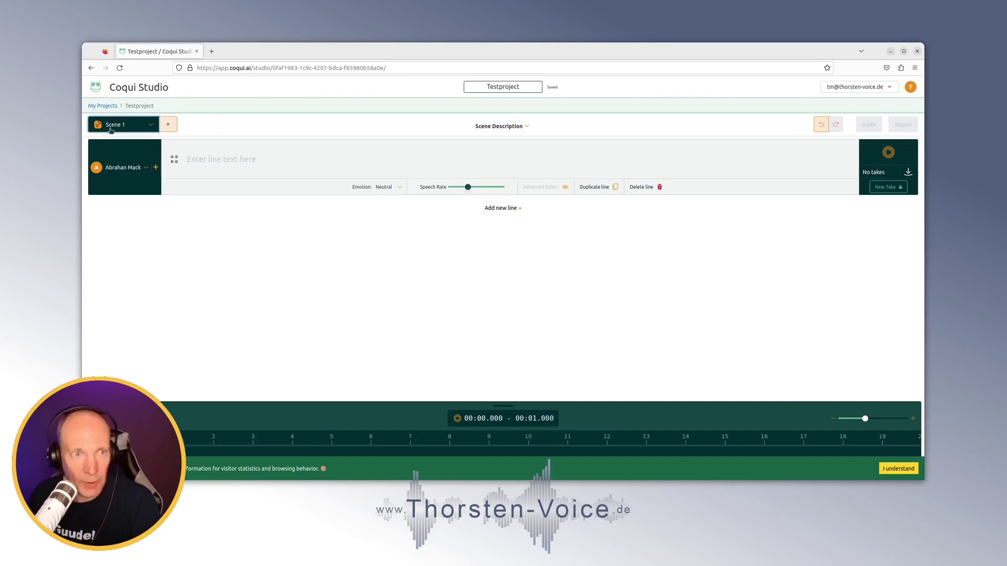
click(146, 171)
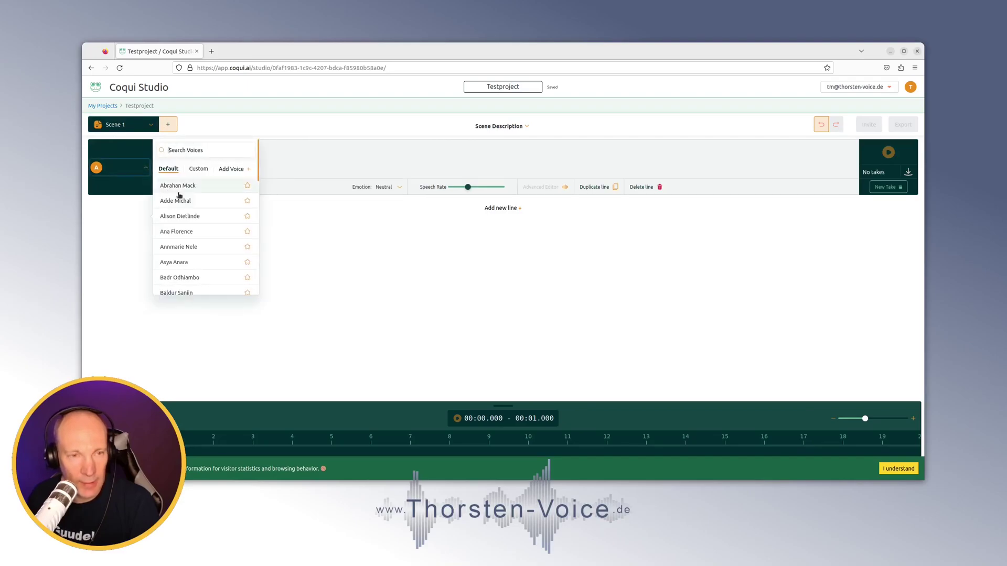
scroll(198, 209, down, 6)
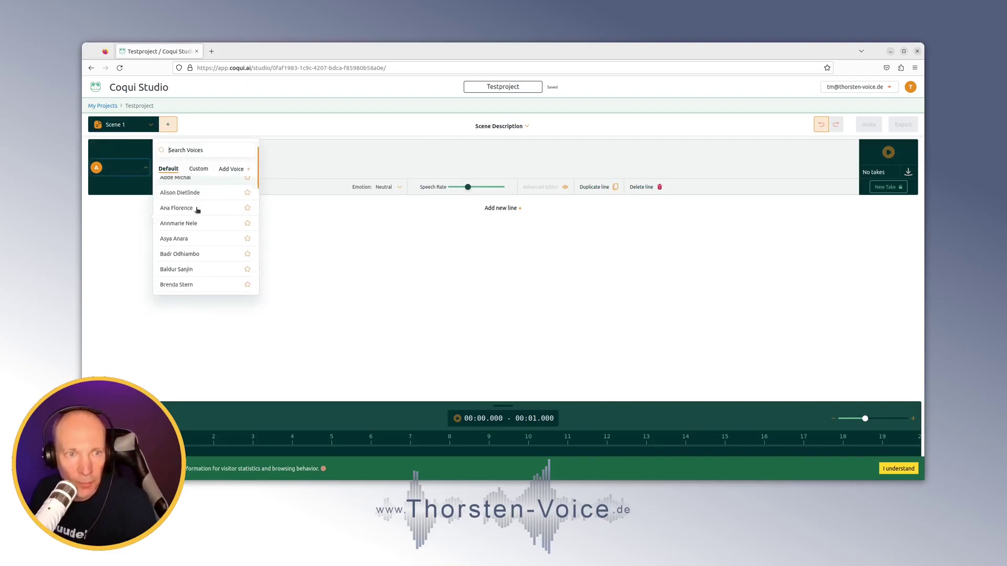
scroll(196, 271, down, 5)
scroll(196, 270, up, 11)
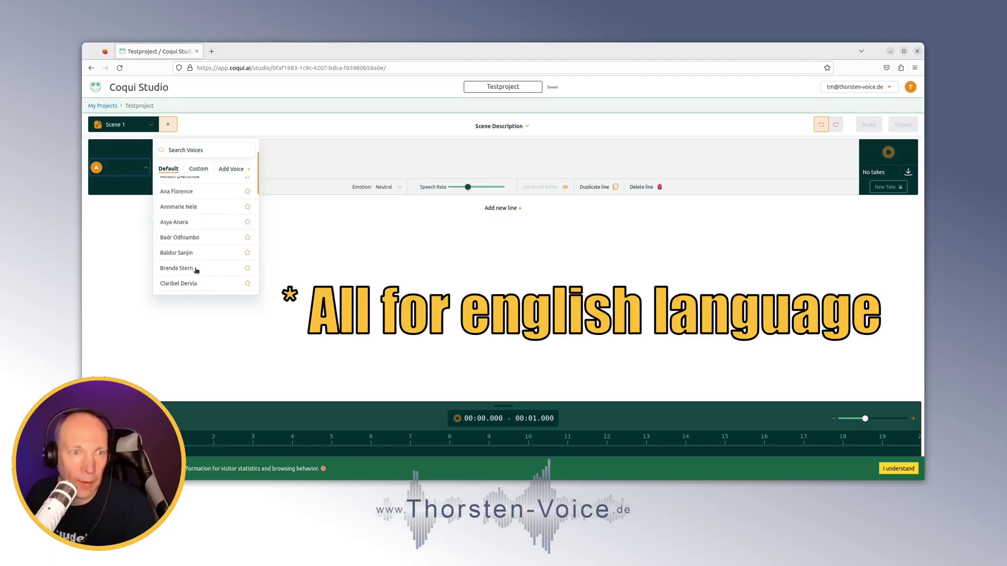
click(198, 169)
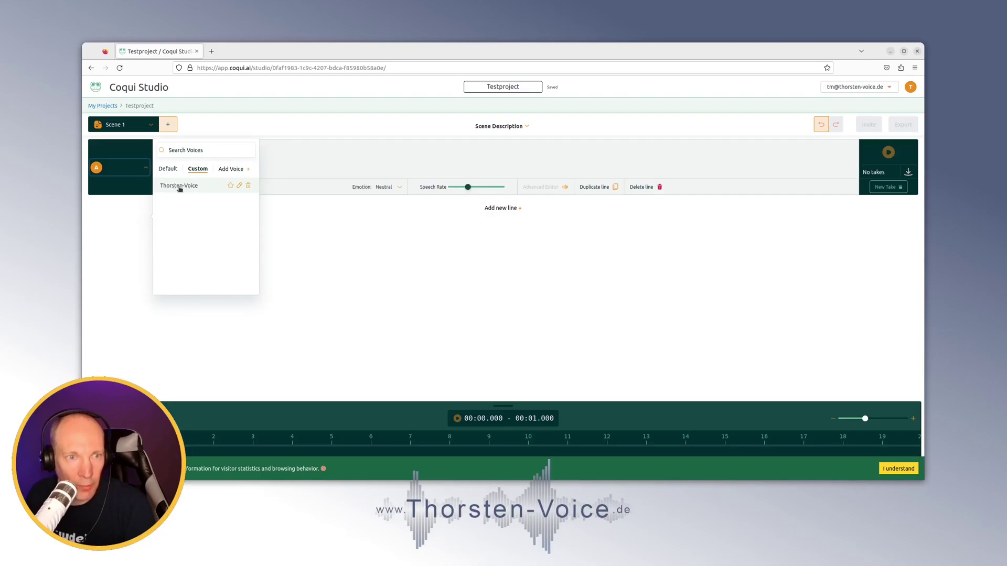
Delete the existing custom voice and mark the default voices Royston Min and Henriette Usha as favourites
click(249, 187)
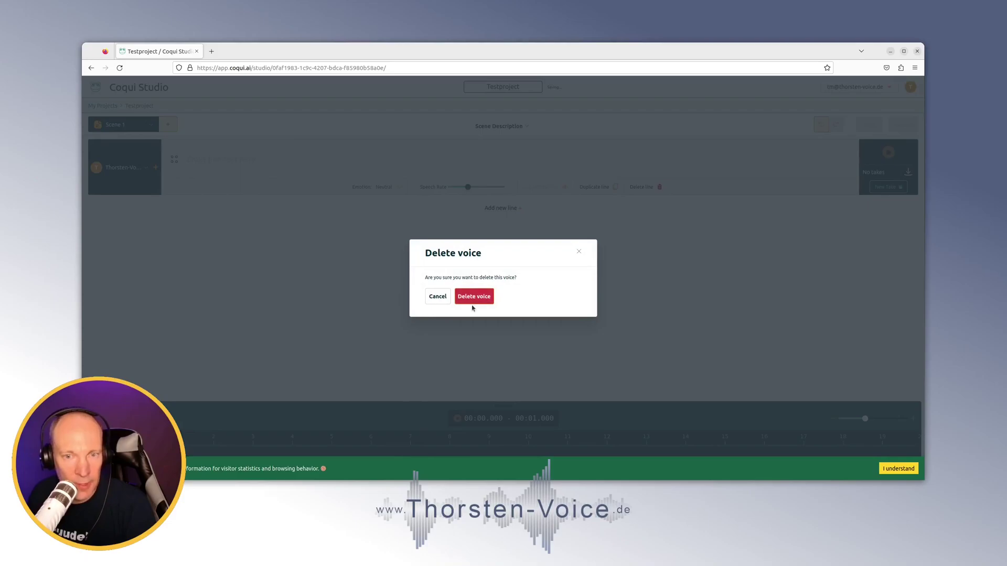
click(475, 295)
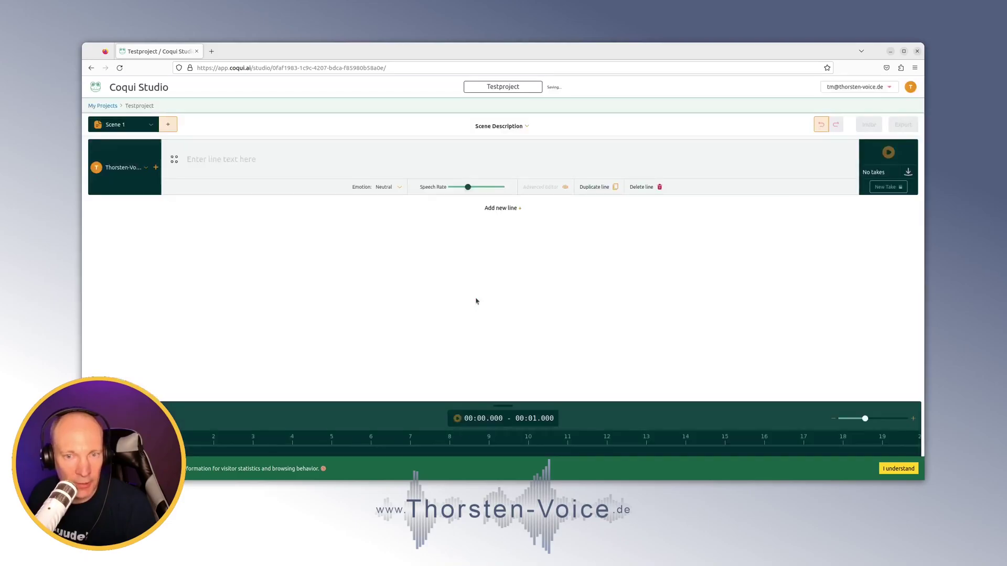
click(145, 169)
click(168, 169)
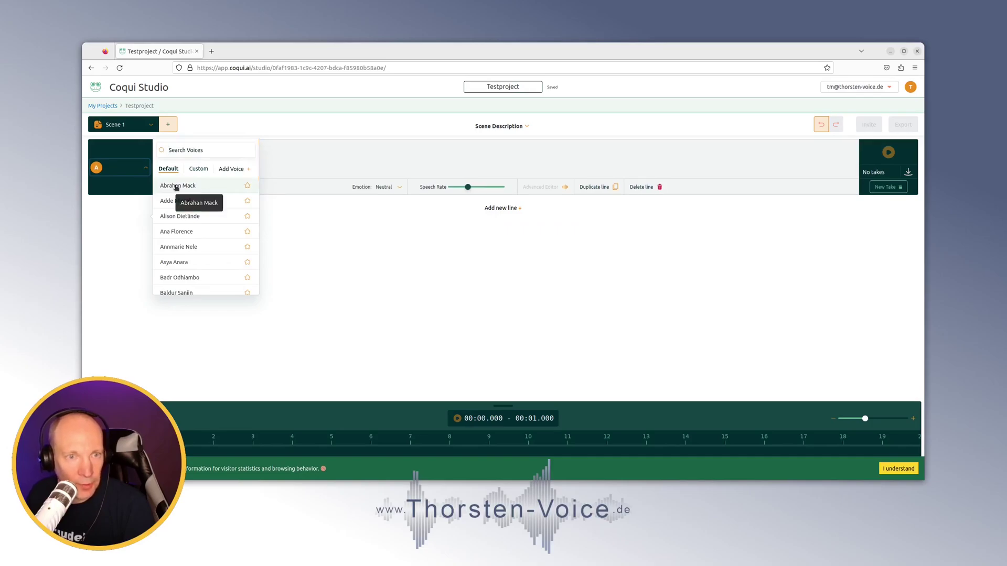
scroll(236, 264, down, 5)
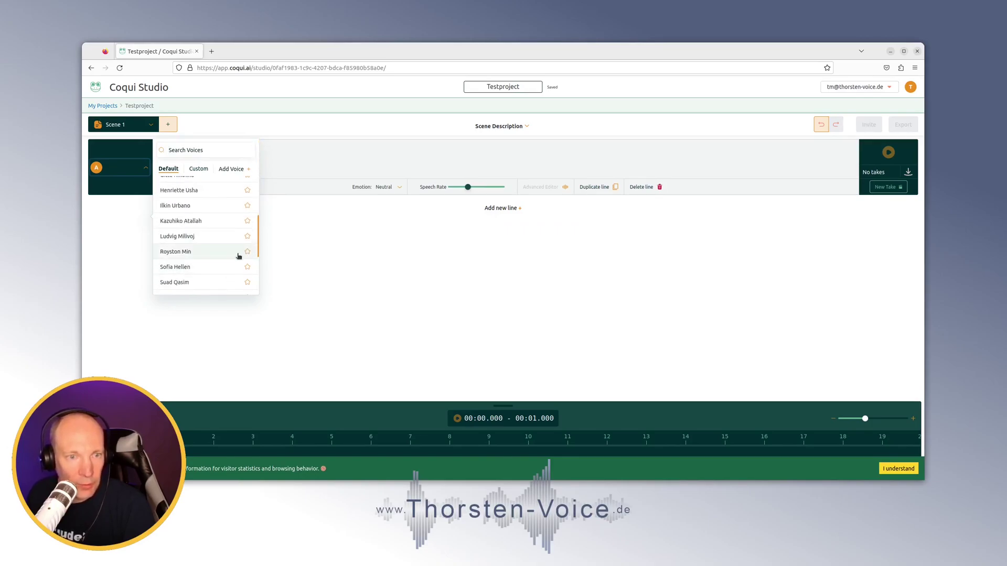
click(247, 253)
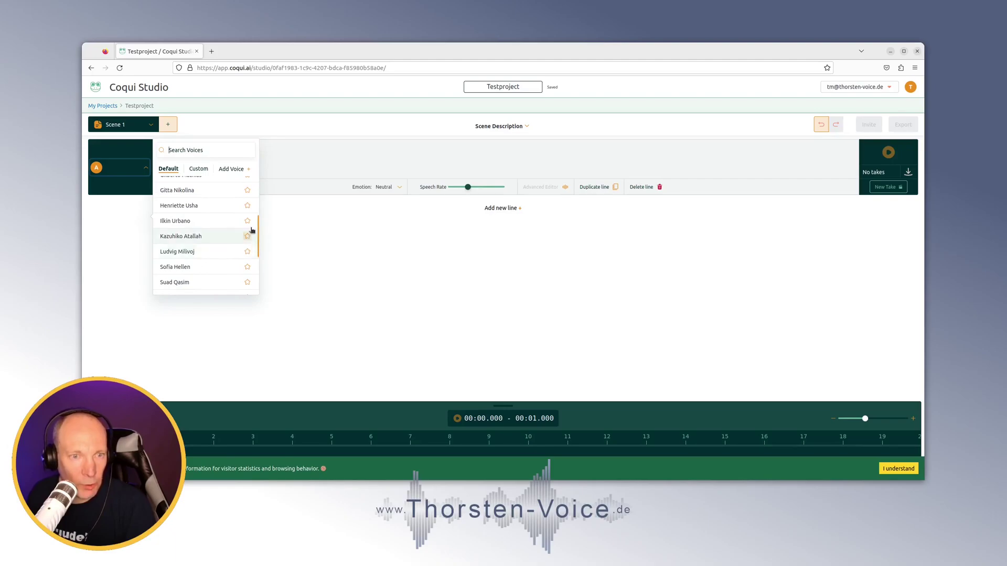
click(247, 205)
scroll(216, 226, up, 5)
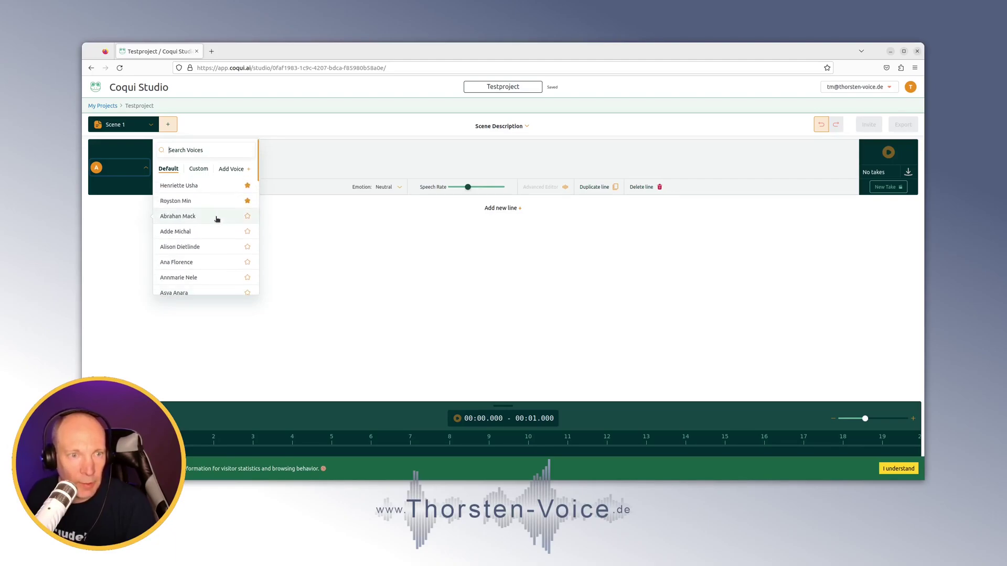
Assign the Henriette Usha voice to the first line, enter "This is one voice." as its text and play it
click(191, 186)
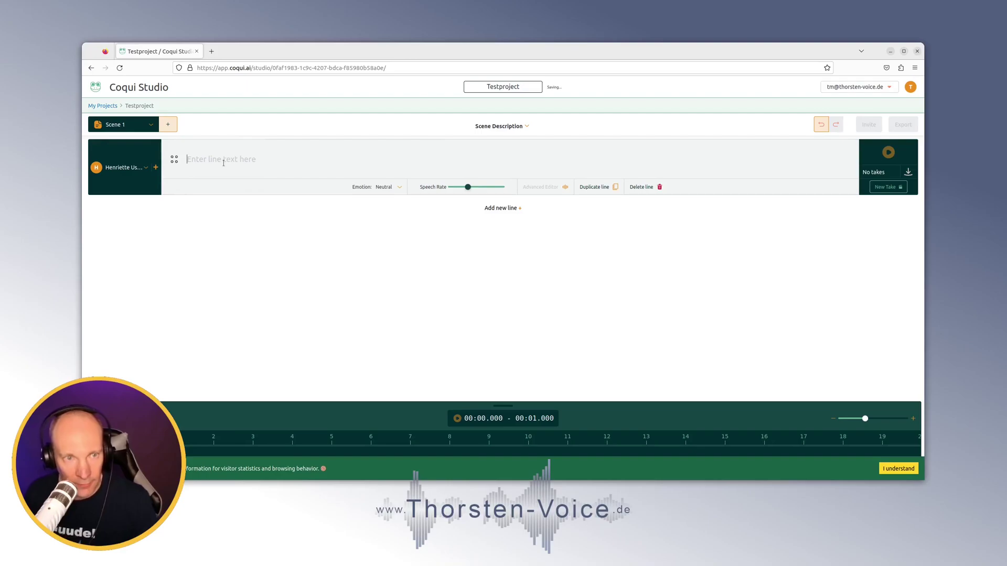
text(This i)
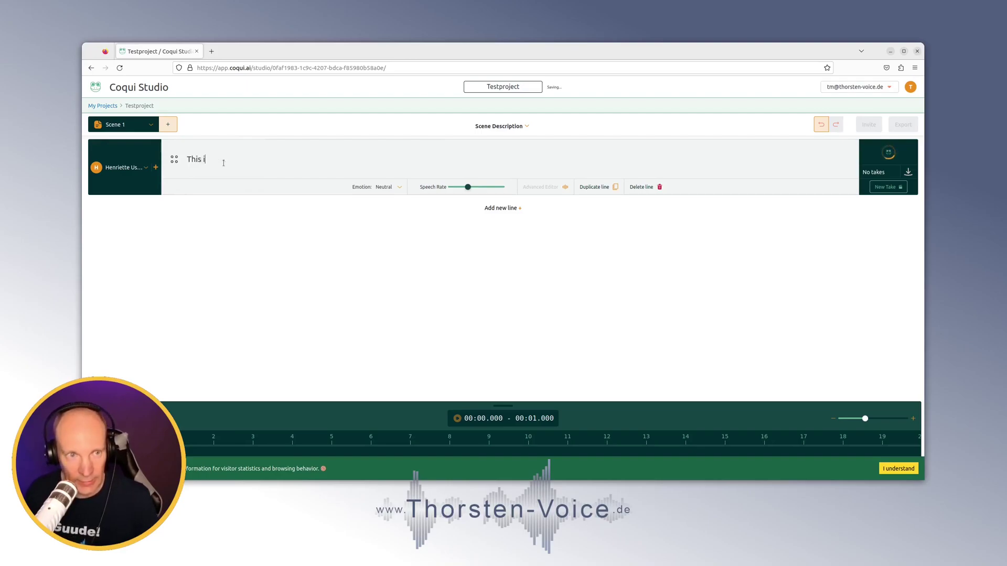
text(s one voice.)
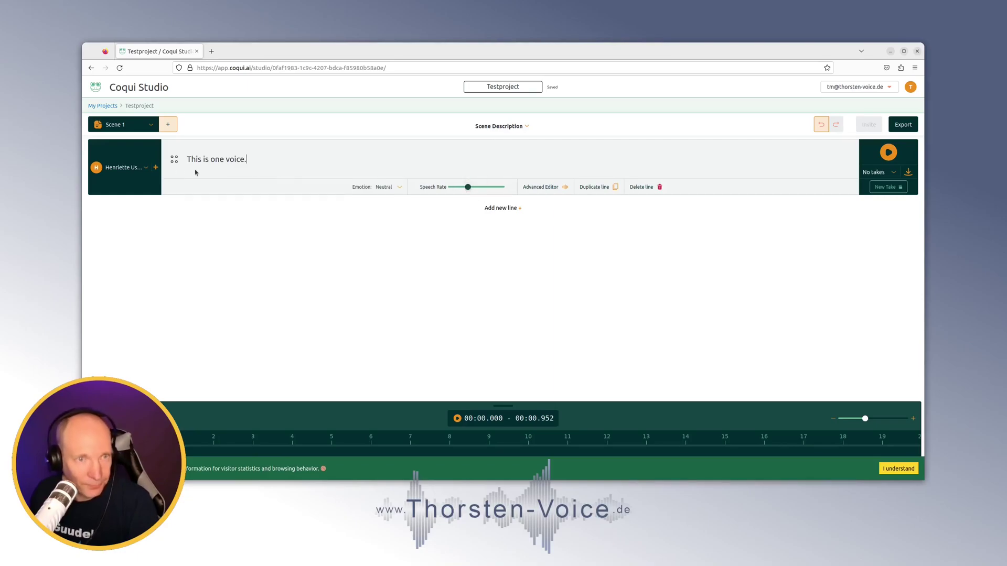
click(888, 153)
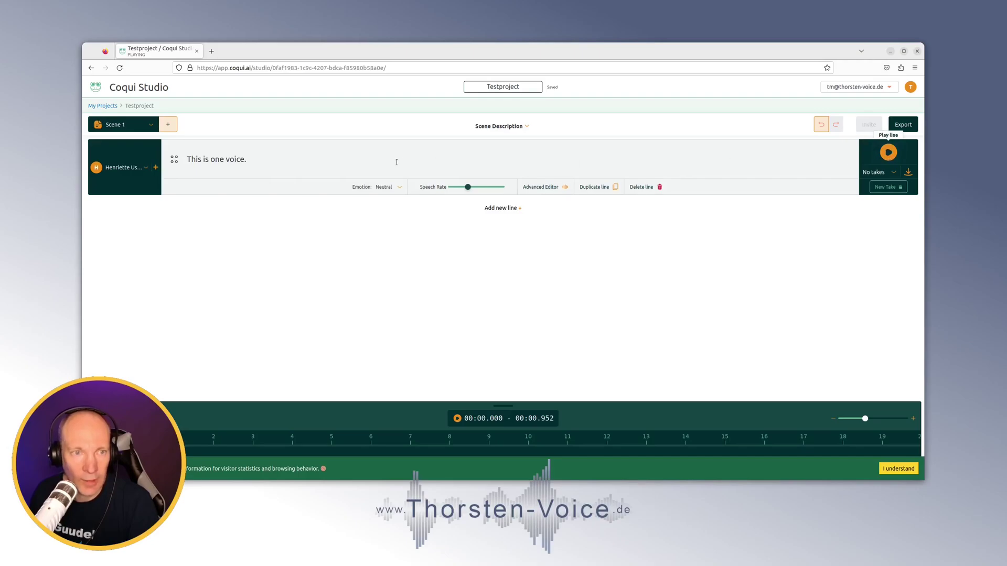
Add a second line with the text "And i am another voice." and play it
click(502, 208)
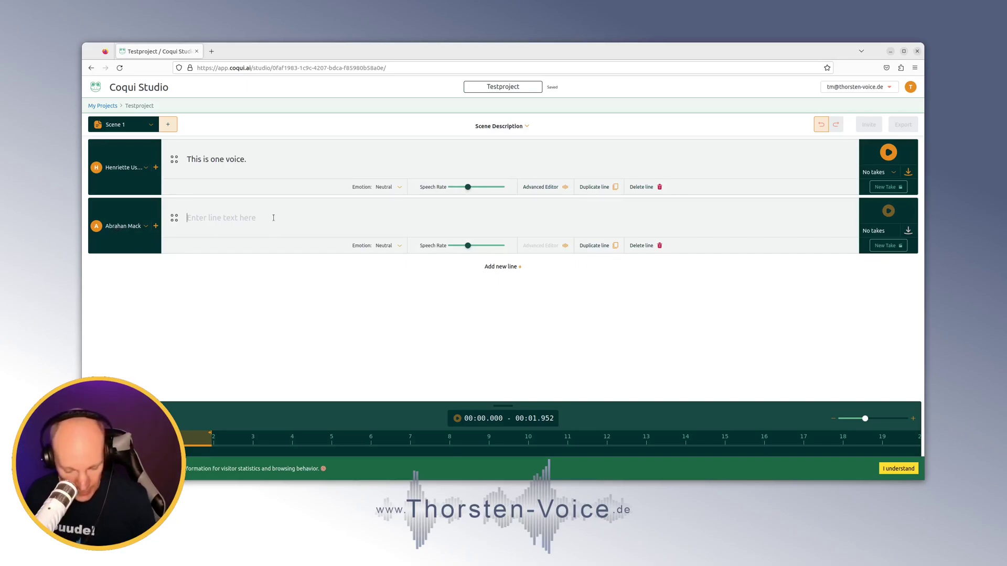
text(And )
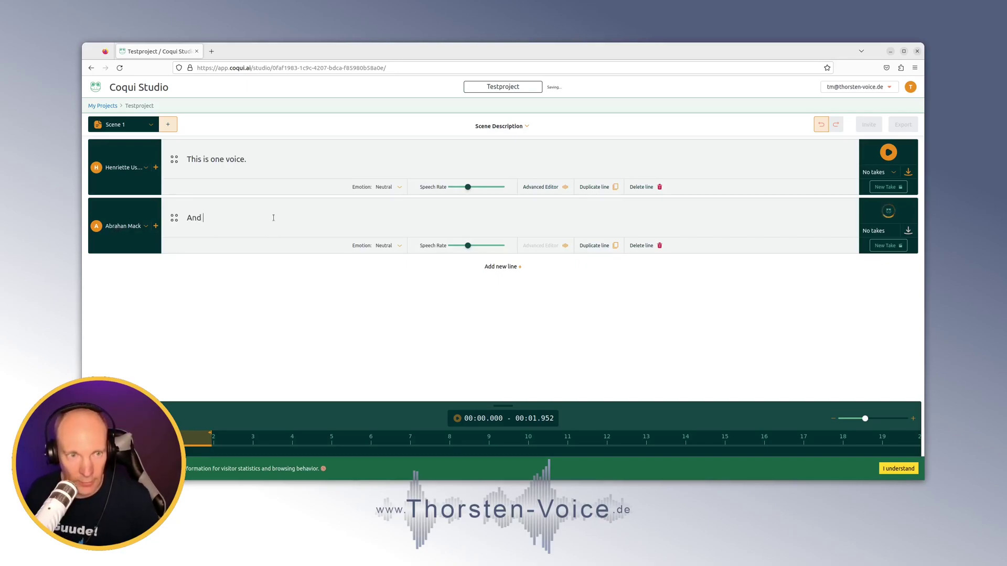
text(i am another voice.)
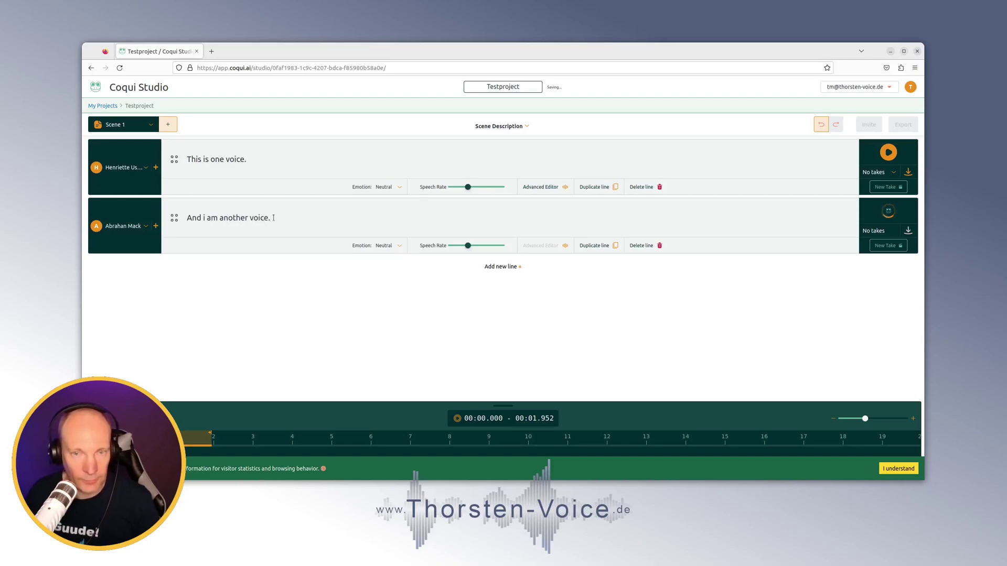
click(888, 211)
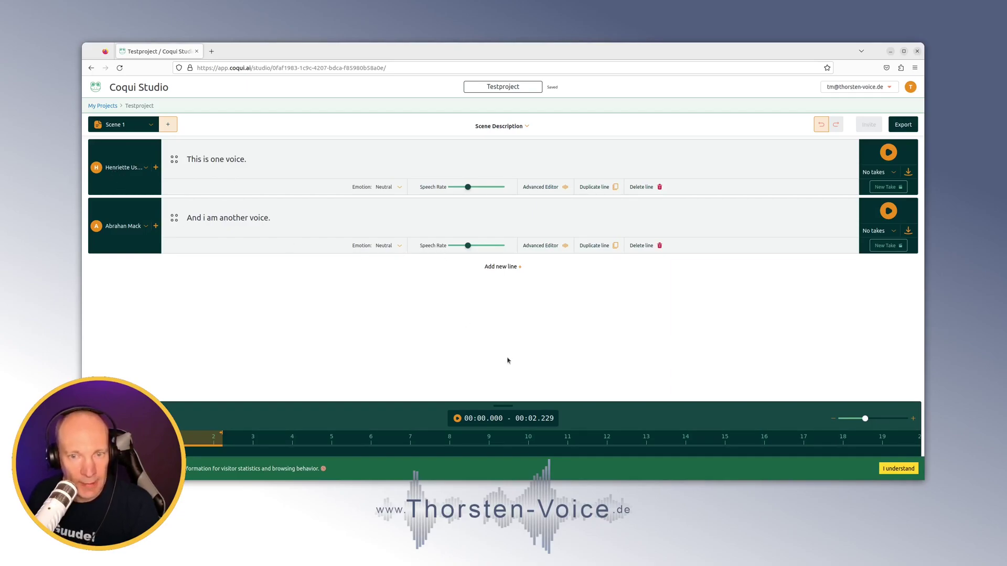
Enlarge the timeline and shift the Abrahan Mack clip slightly later, leaving a short gap after the Henriette Usha clip
drag(509, 404, 532, 291)
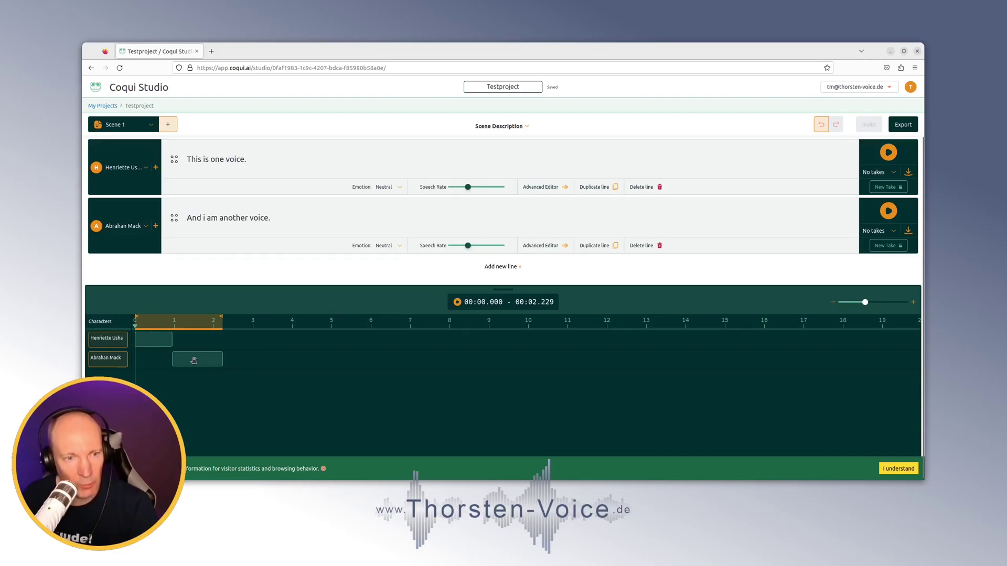
mouse_move(194, 361)
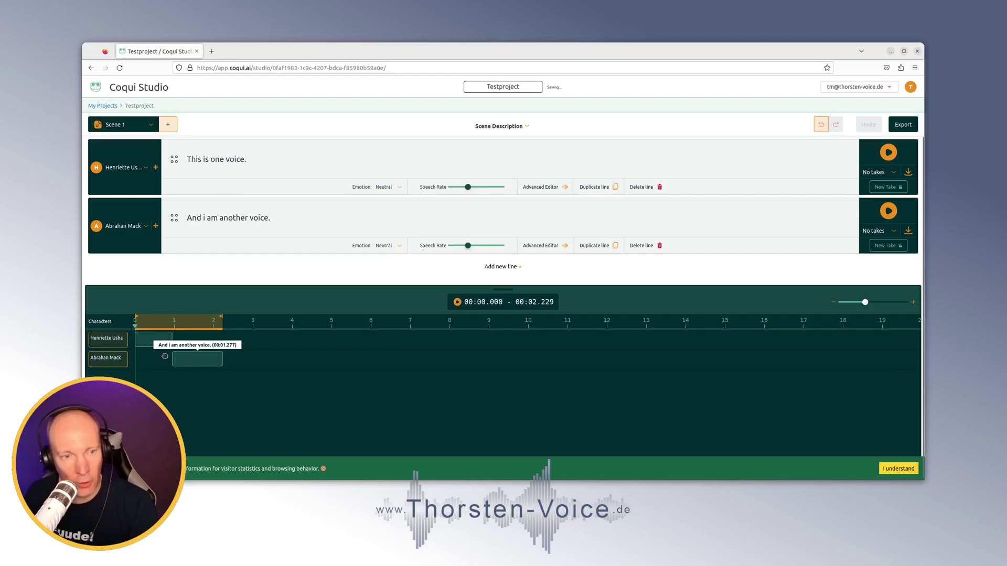
click(138, 341)
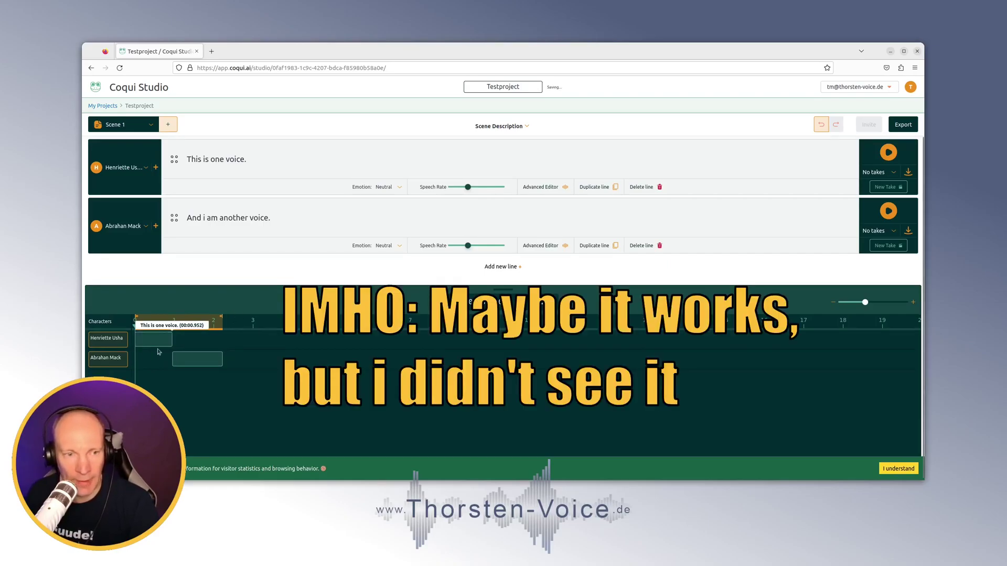
mouse_move(184, 359)
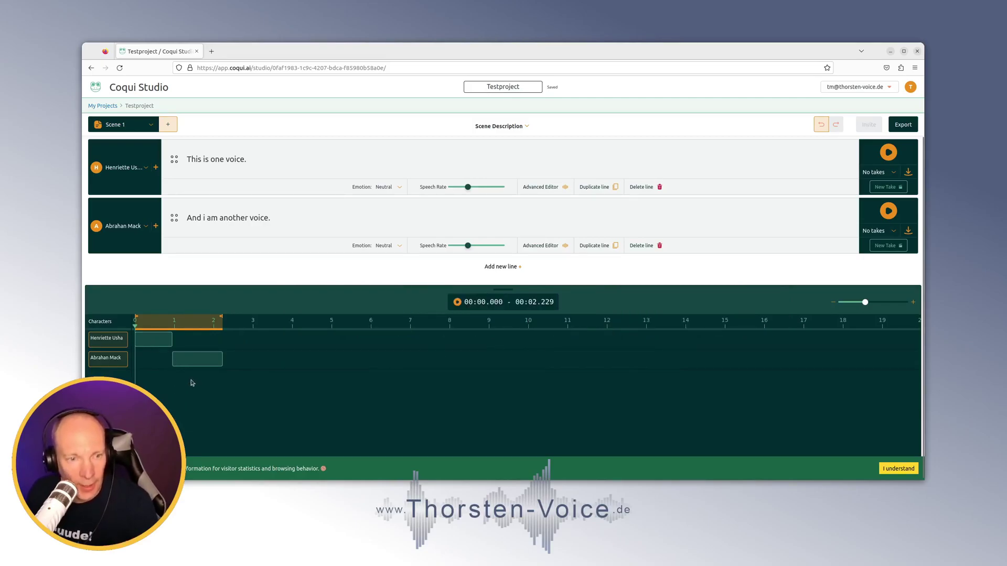
drag(200, 359, 230, 366)
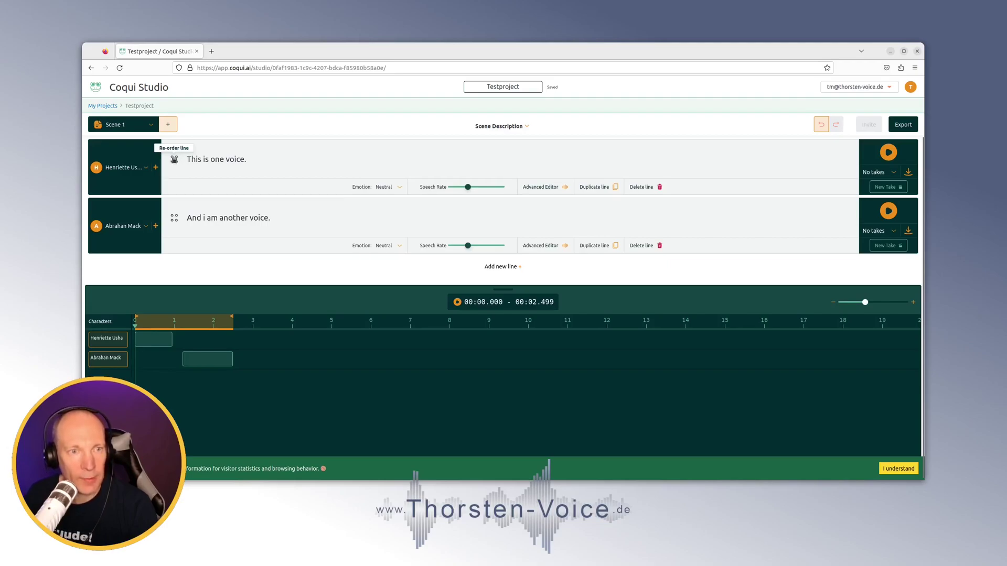
Reorder the lines so "And i am another voice." comes first, and place its clip at 0 s and the other at about 1.5 s
drag(174, 159, 171, 220)
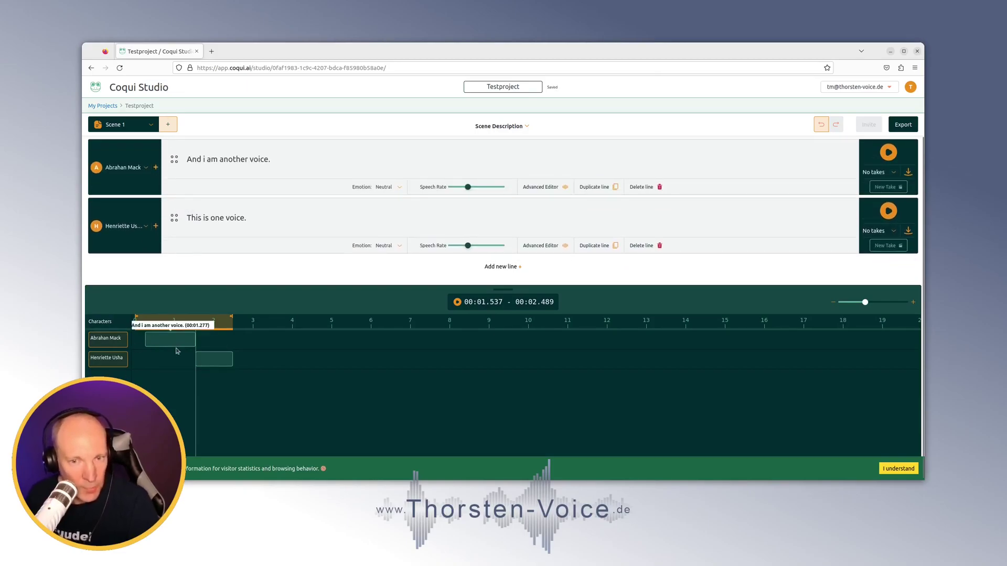
drag(177, 344, 167, 343)
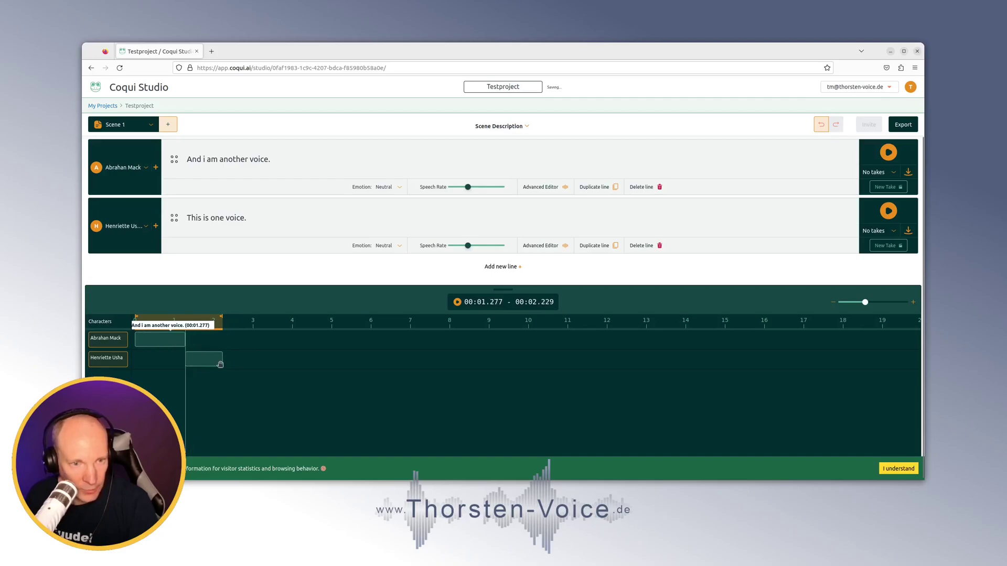
drag(230, 361, 228, 361)
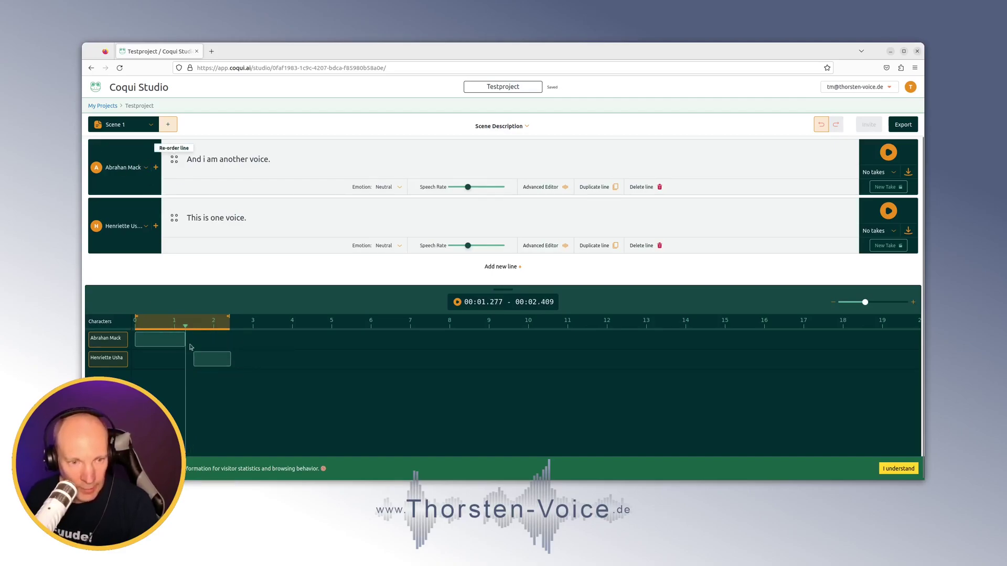
Return the playhead to the start of the timeline and play the whole scene
drag(158, 321, 131, 325)
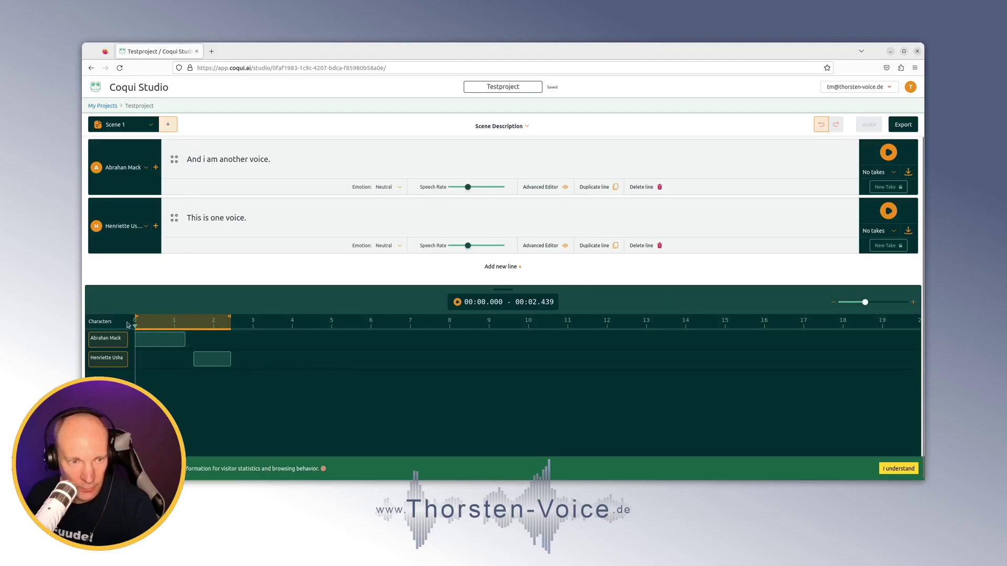
click(456, 303)
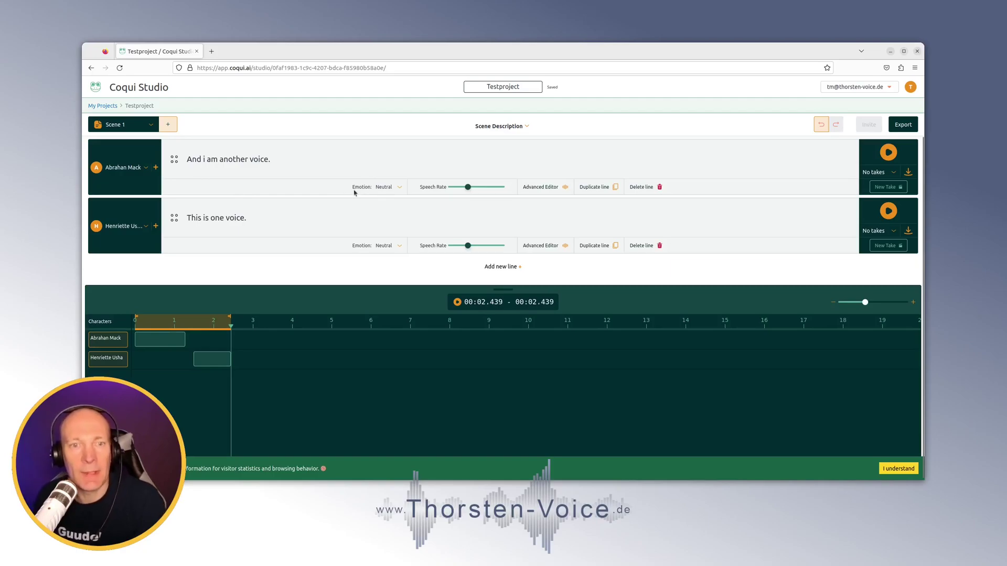
Play the first line with its Neutral emotion and set the emotion to Happy for comparison
click(888, 153)
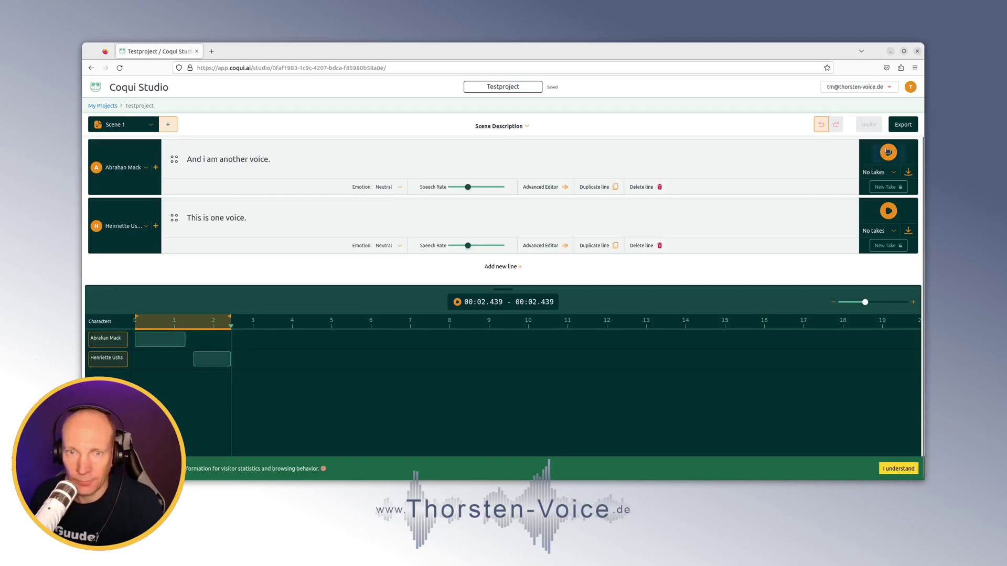
click(390, 189)
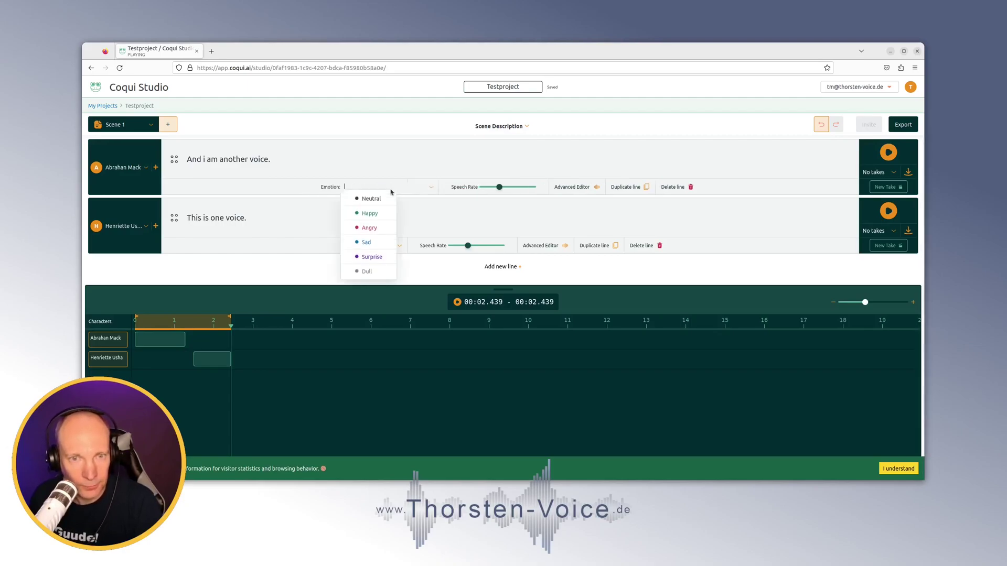
click(370, 221)
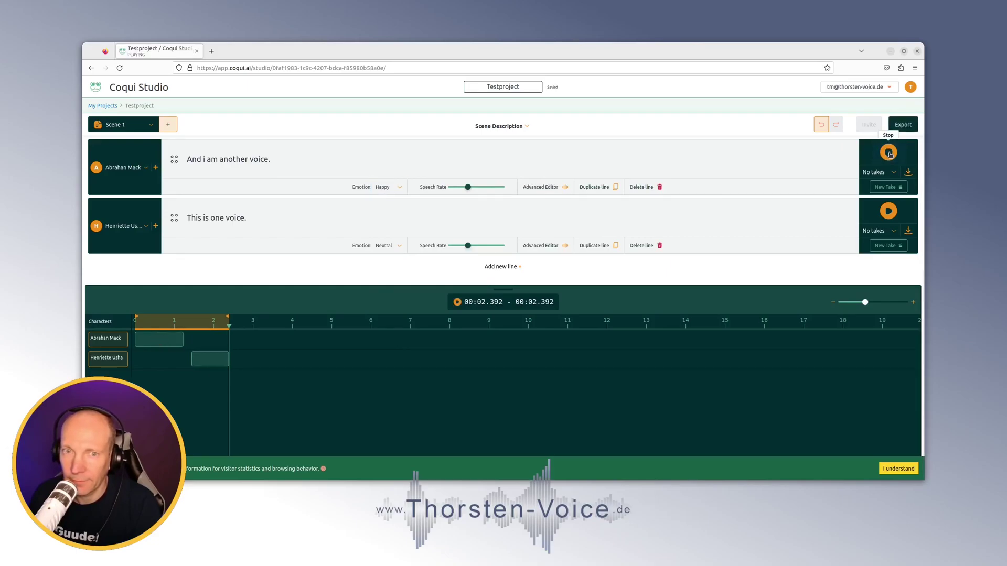
Try the Angry emotion on the first line and return it to Happy
click(388, 187)
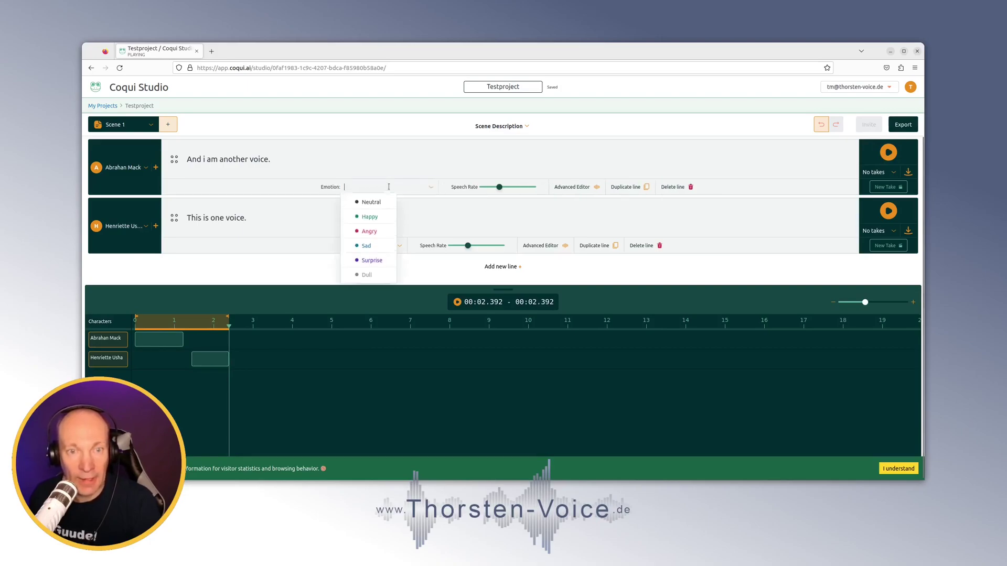
click(367, 235)
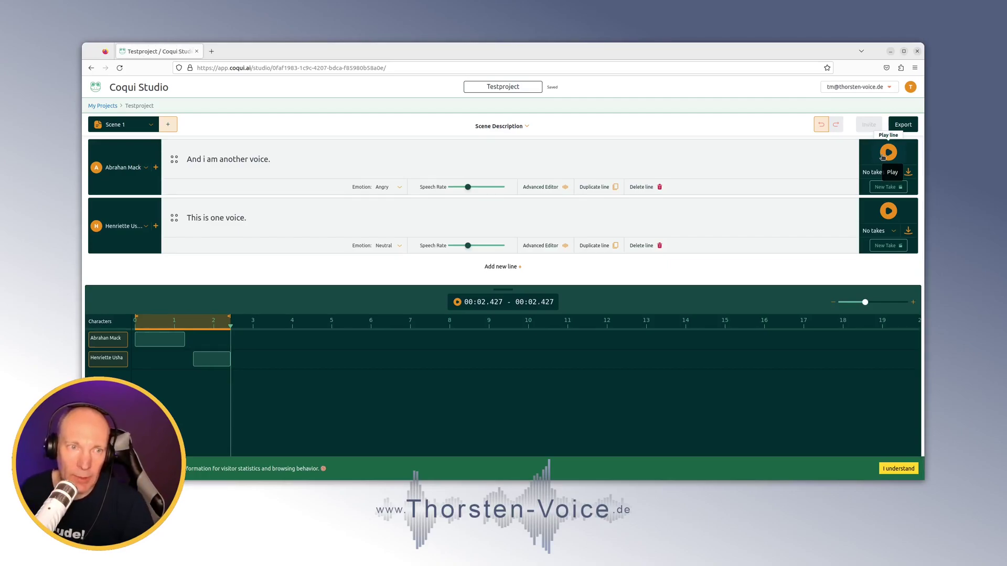
drag(183, 159, 284, 158)
click(281, 160)
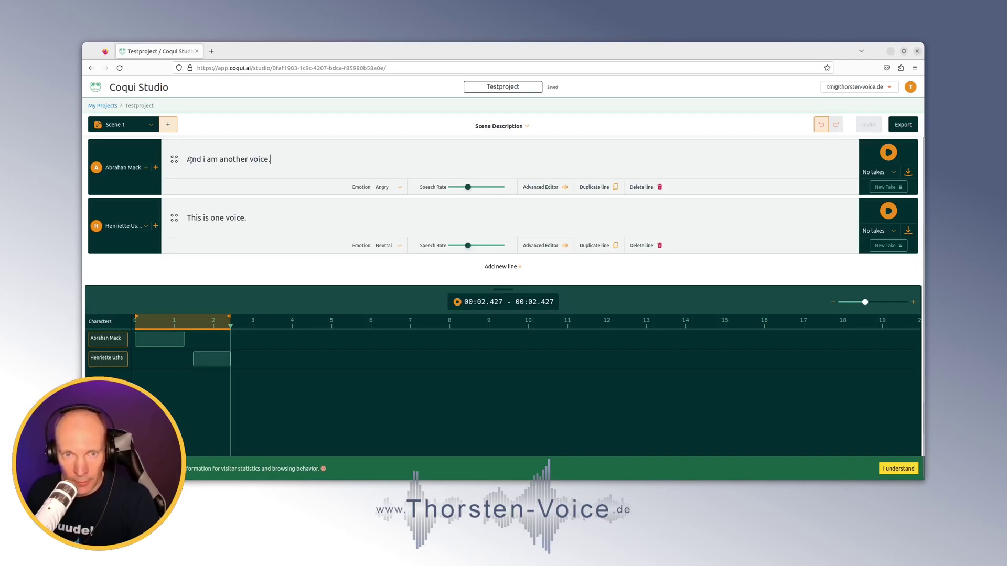
click(387, 189)
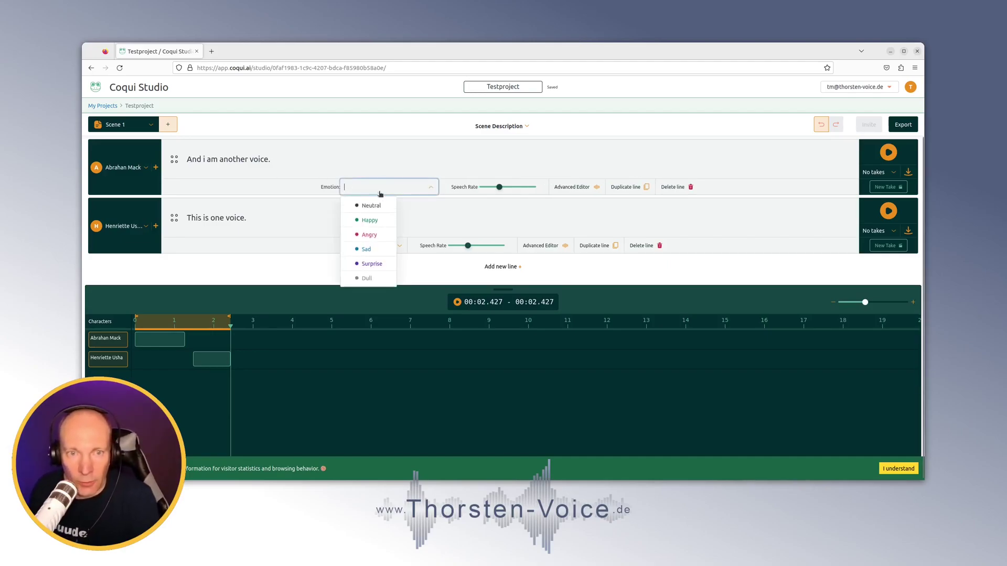
click(367, 221)
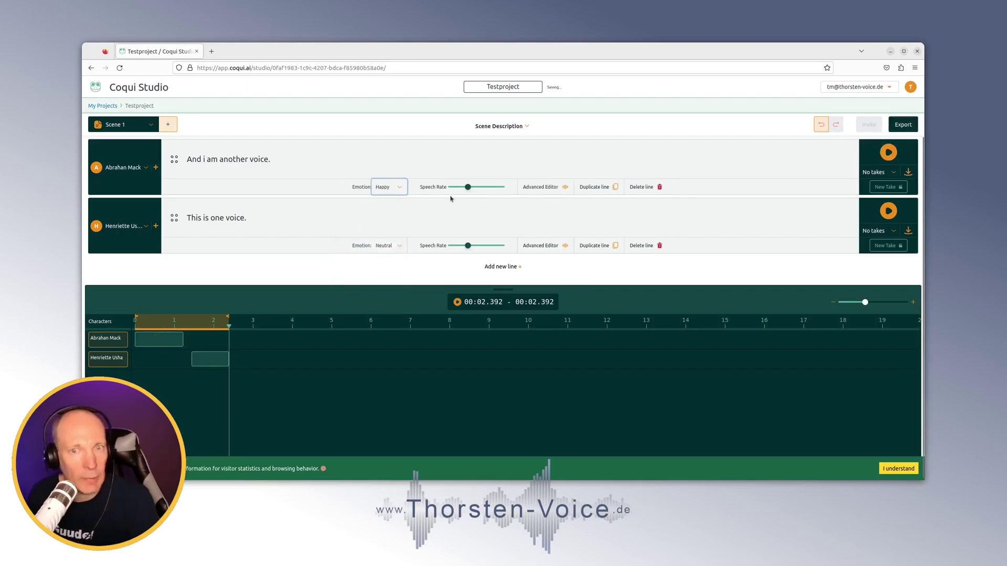
Raise the first line's speech rate to 1.45x and play the line
mouse_move(472, 188)
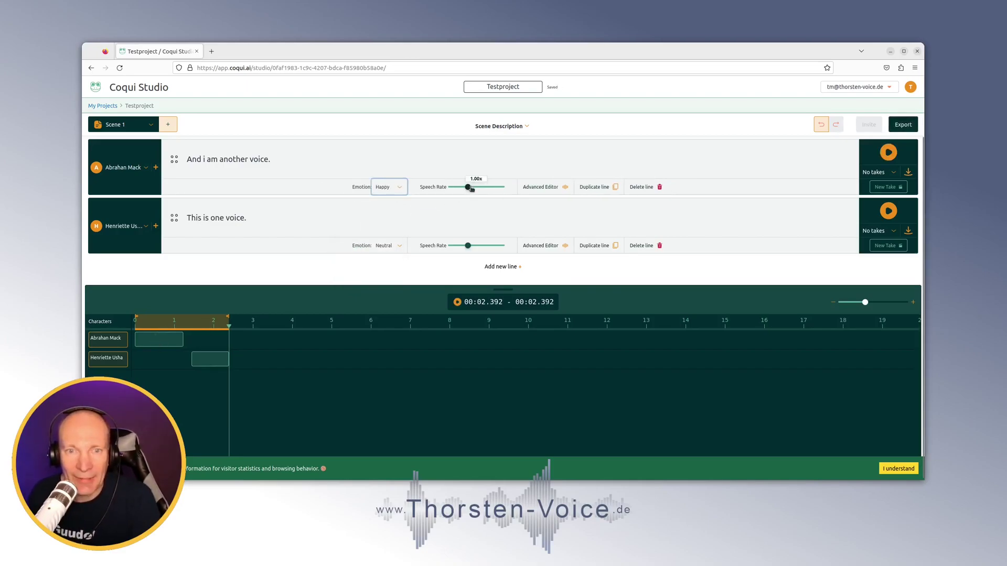
drag(469, 188, 491, 187)
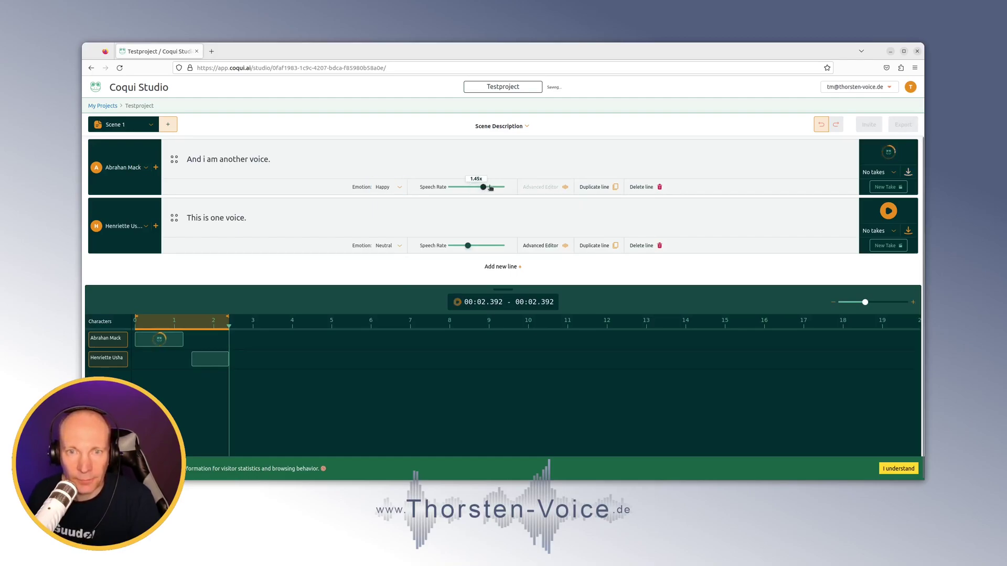
click(888, 153)
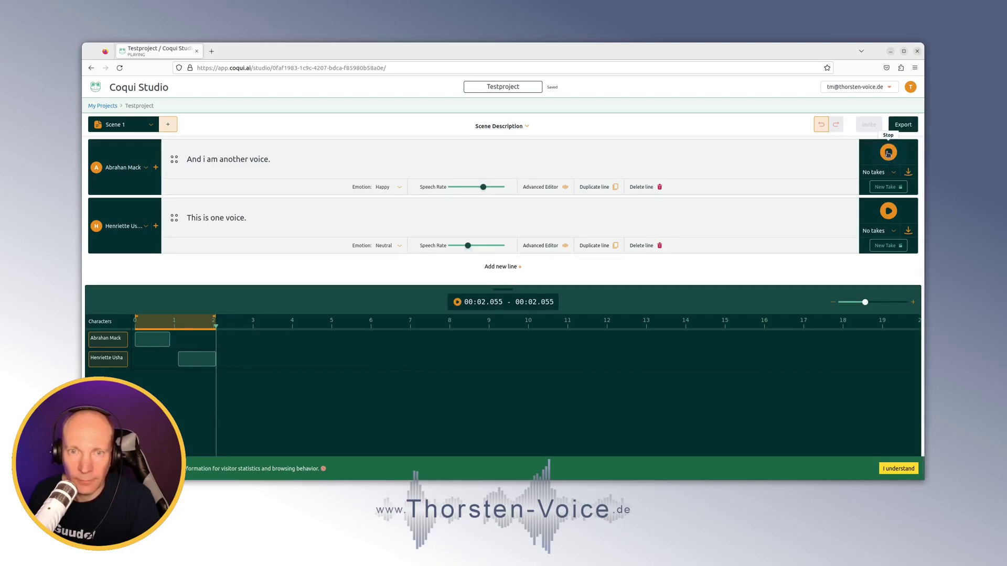
Set the first line's speech rate to 1.20x and play the line in the Advanced Editor
drag(481, 188, 474, 187)
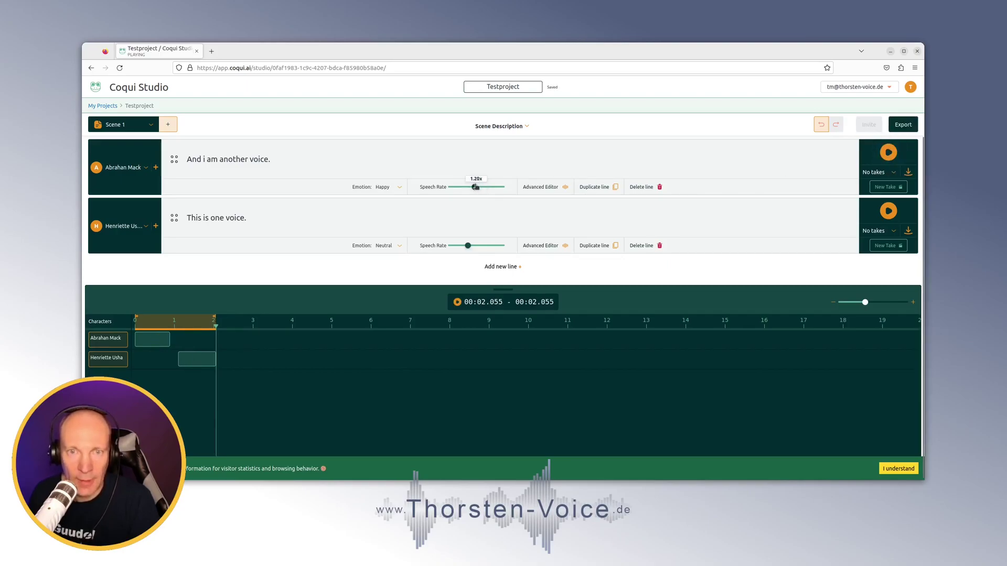
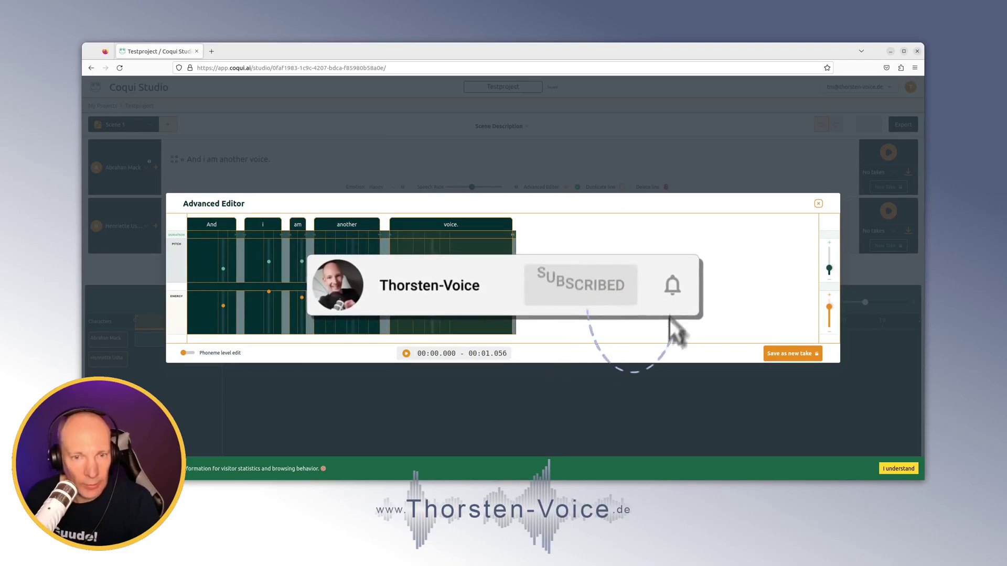
click(407, 354)
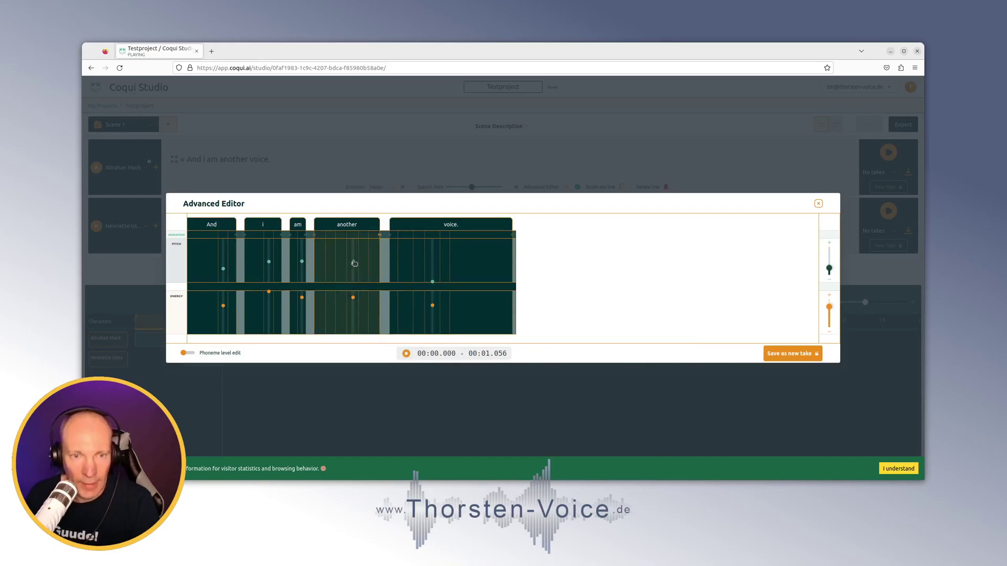
Play the line with the pitch of the word "another" raised to the maximum, and again with it lowered to the minimum
drag(350, 254, 349, 233)
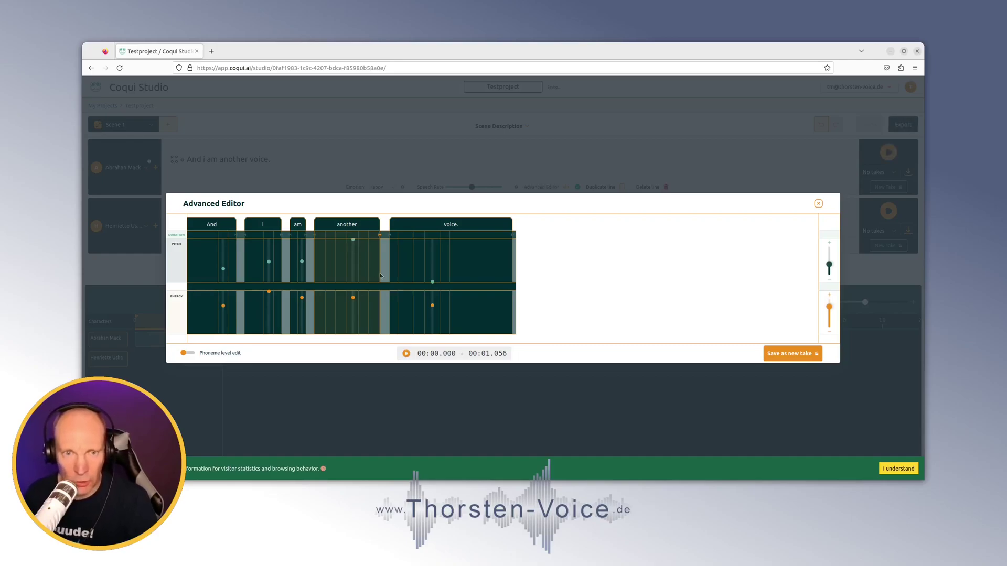
click(406, 354)
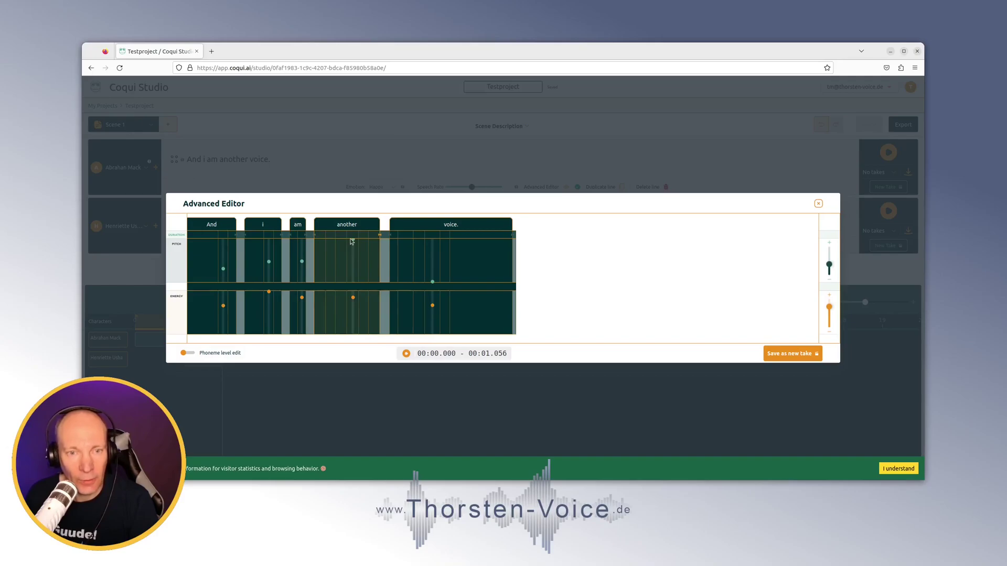
drag(353, 240, 353, 282)
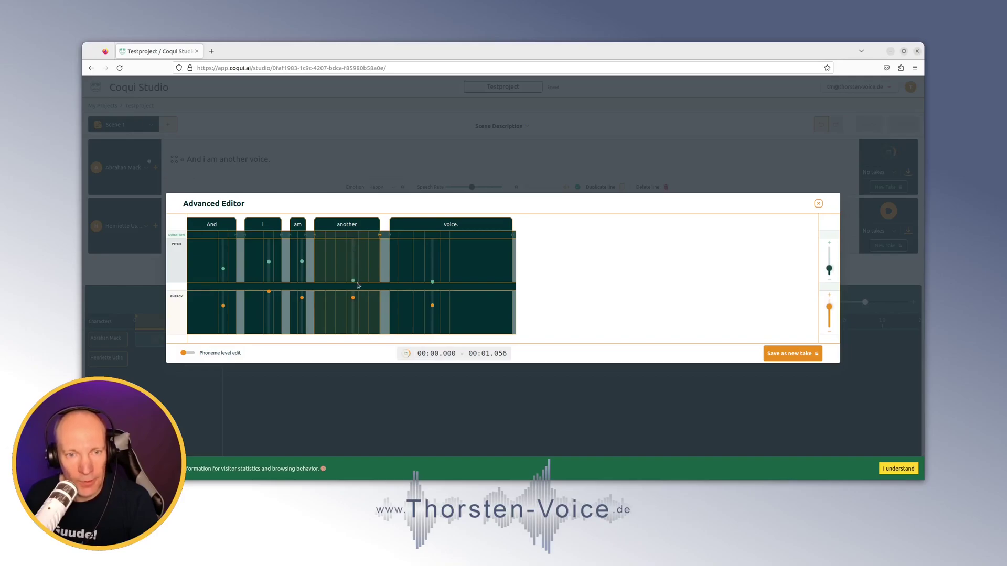
click(407, 354)
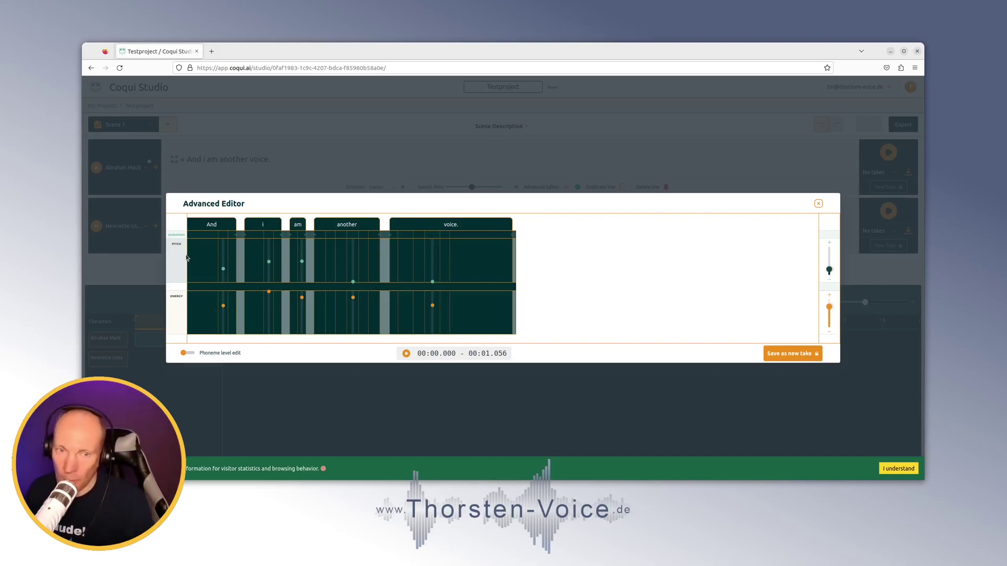
Enable phoneme level editing to view the per-phoneme pitch and energy points, and close the Advanced Editor
click(190, 354)
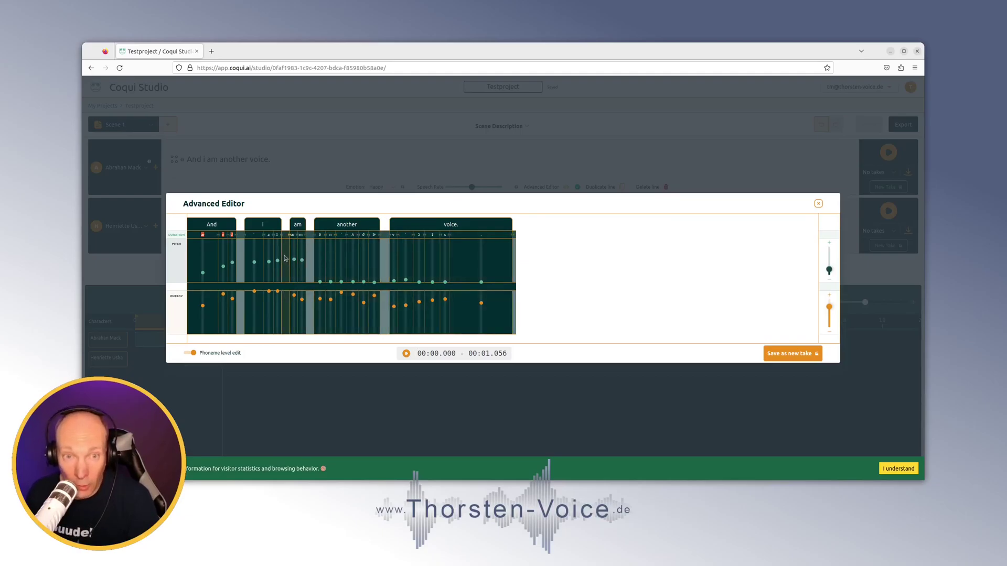
click(818, 203)
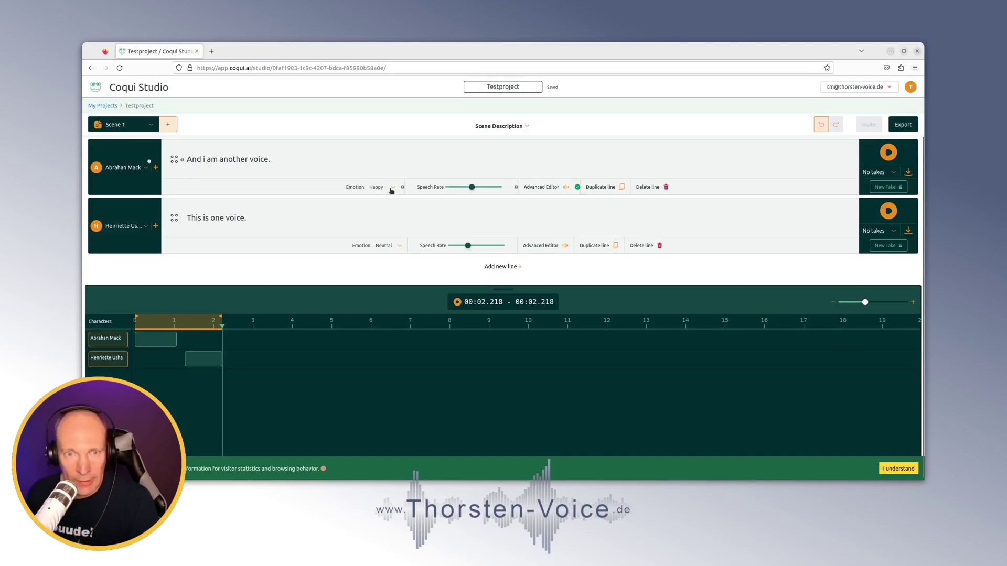
Check the first line's list of takes and save the current version as a new take
click(879, 177)
click(879, 184)
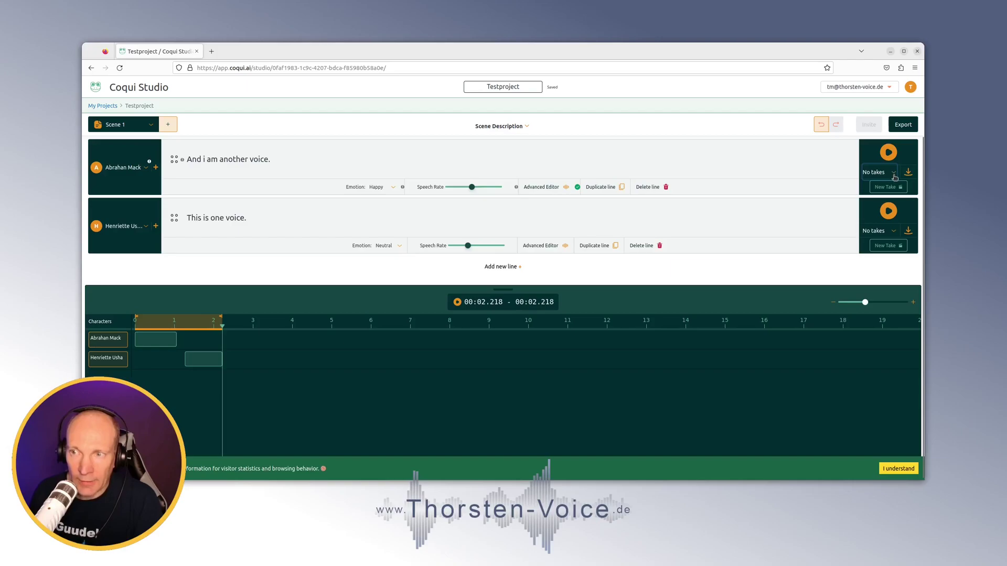
click(879, 174)
click(872, 176)
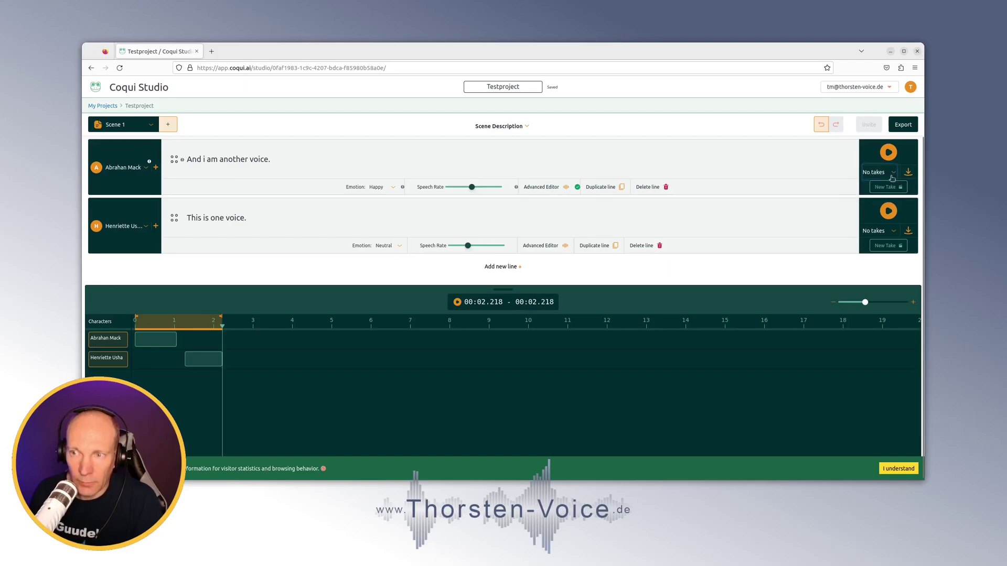
click(891, 189)
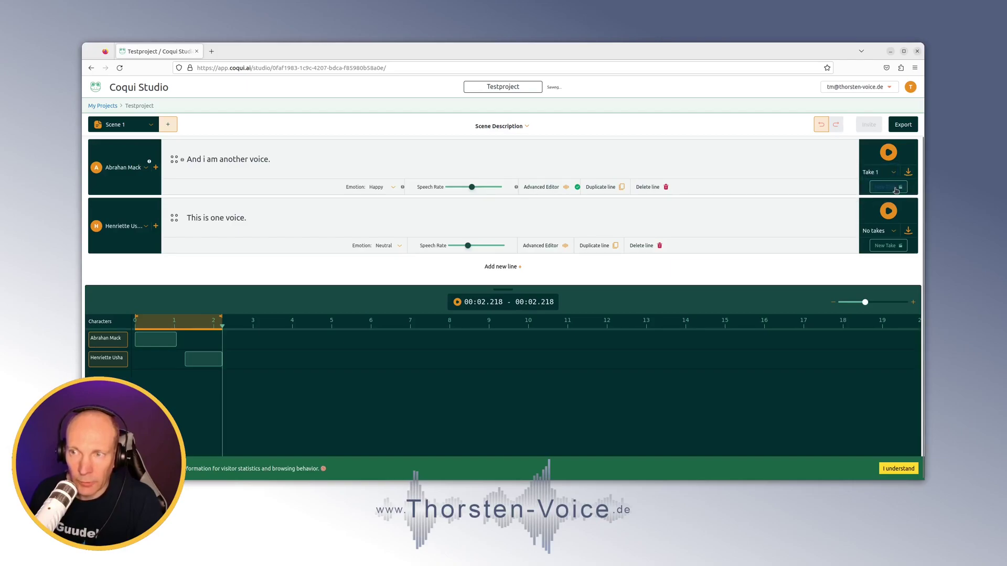
Rename the first line's take to "Renamed take"
click(871, 173)
click(849, 192)
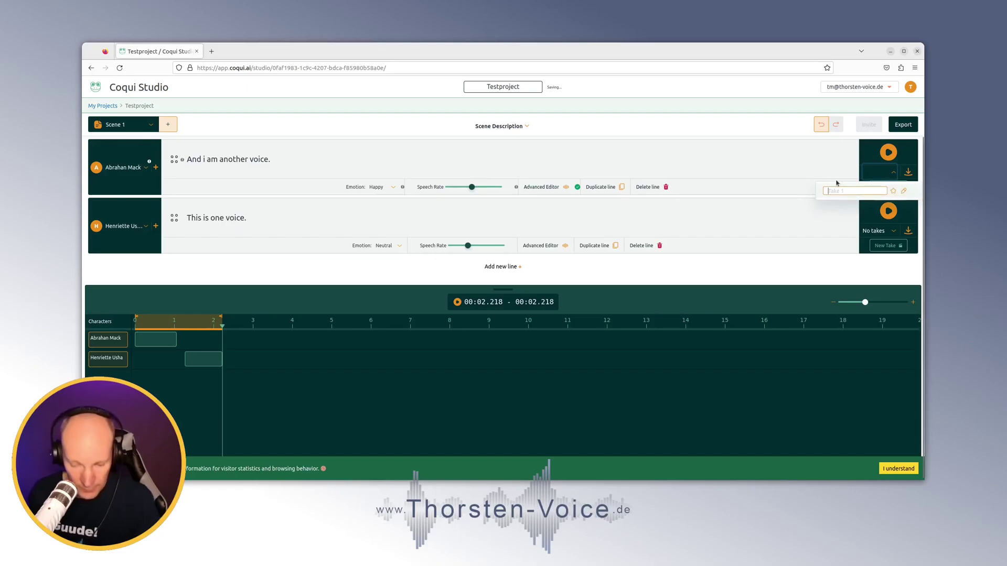
text(Rename)
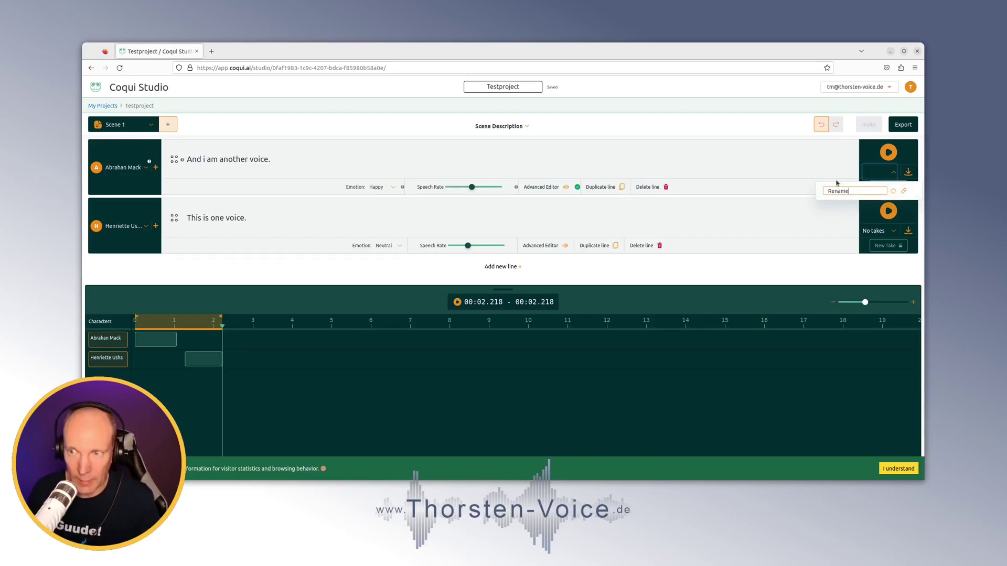
text(d take)
key(Return)
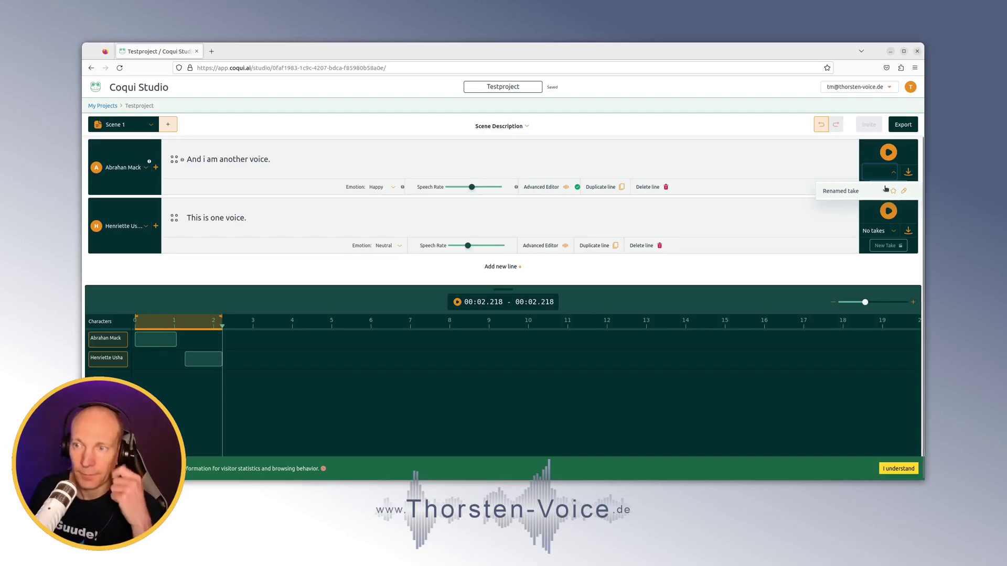
click(829, 172)
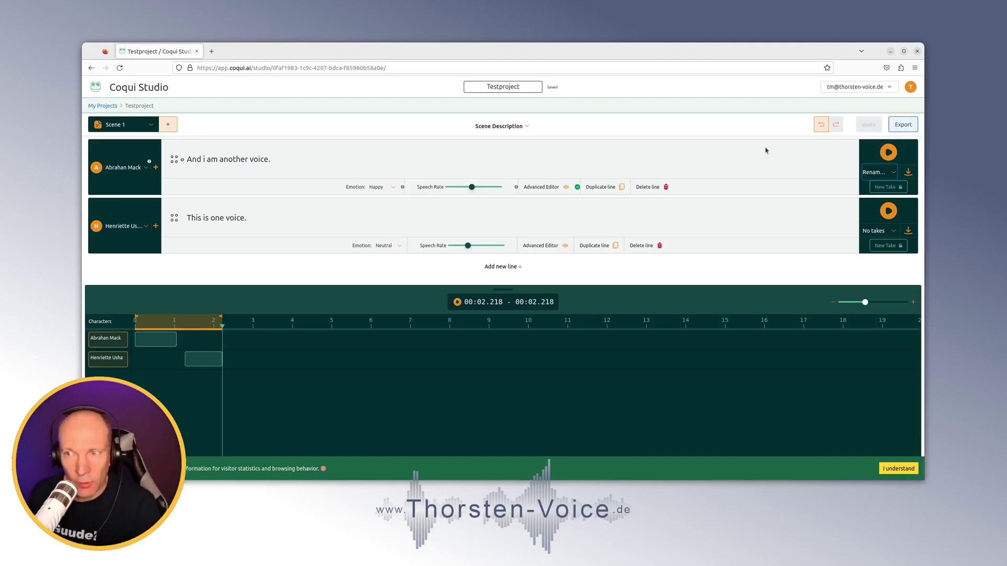
Export the scene as joined audio, open the downloaded Testproject_Scene_1_joined.wav and close it again
click(906, 126)
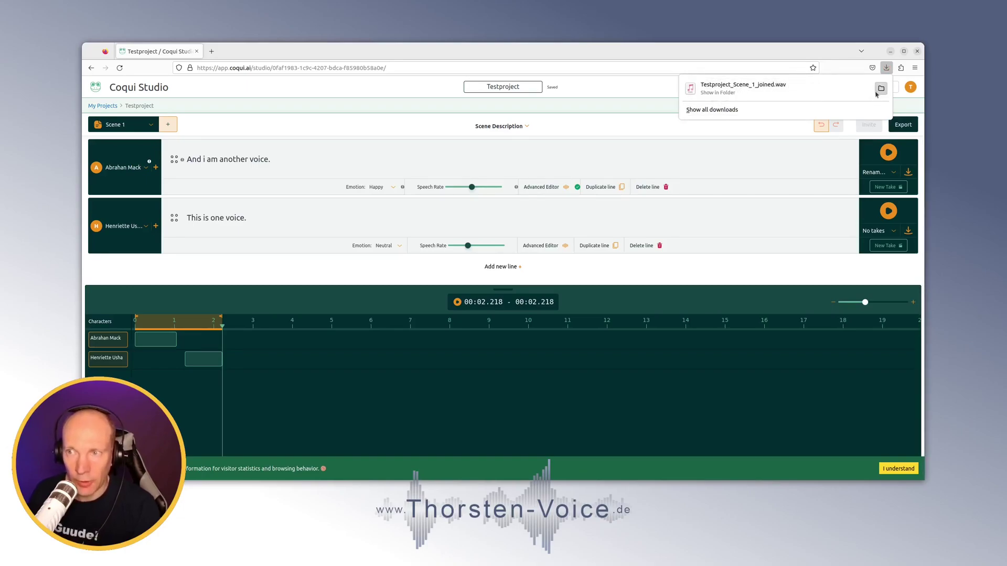
click(704, 89)
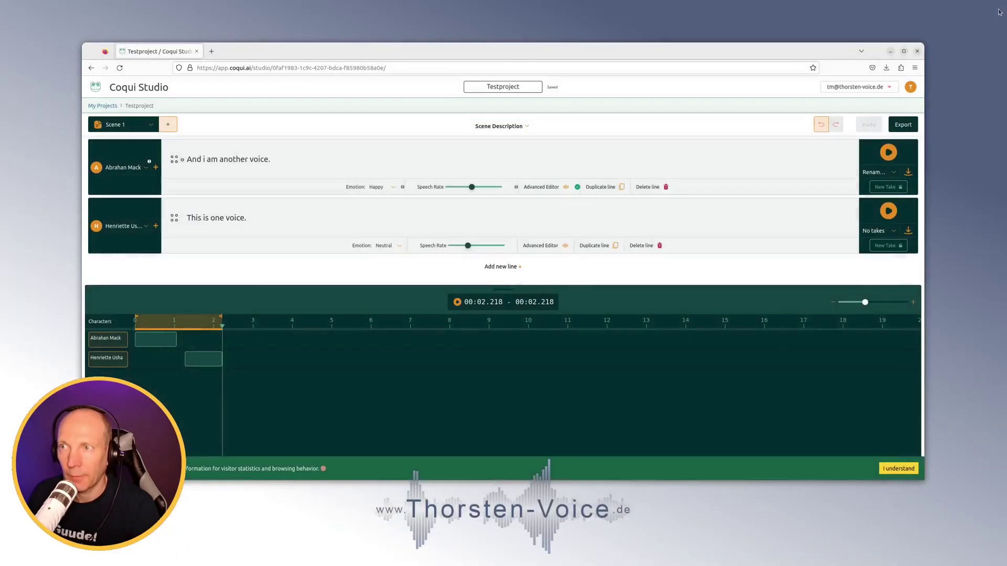
click(998, 9)
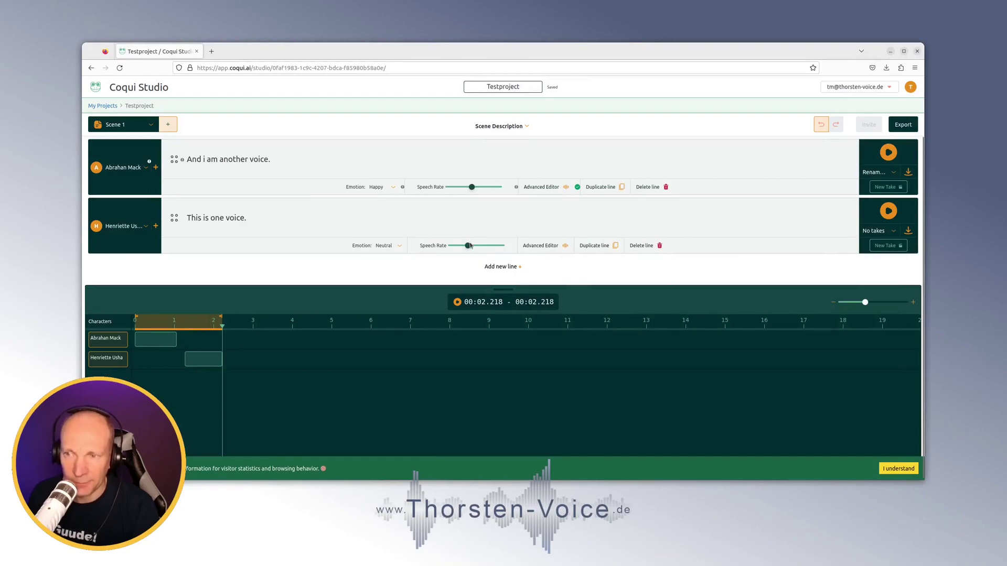
Reduce the height of the timeline area and add a third, empty line to the scene
mouse_move(475, 246)
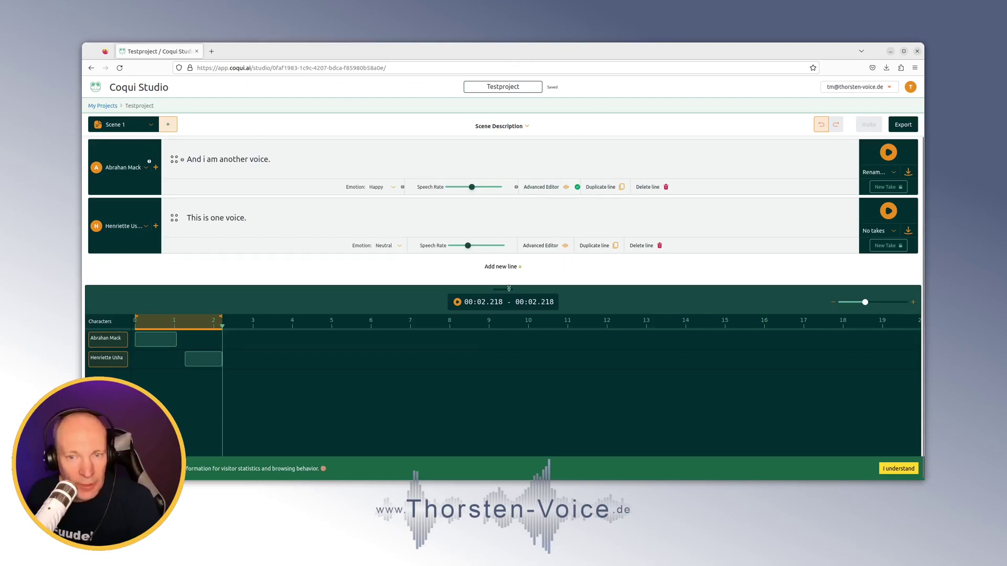
drag(508, 288, 525, 353)
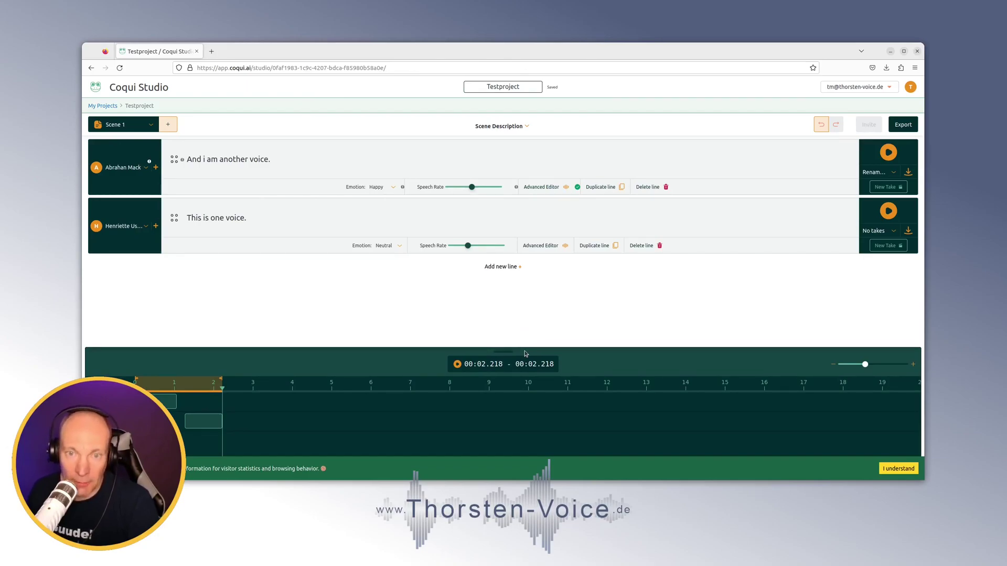
click(503, 267)
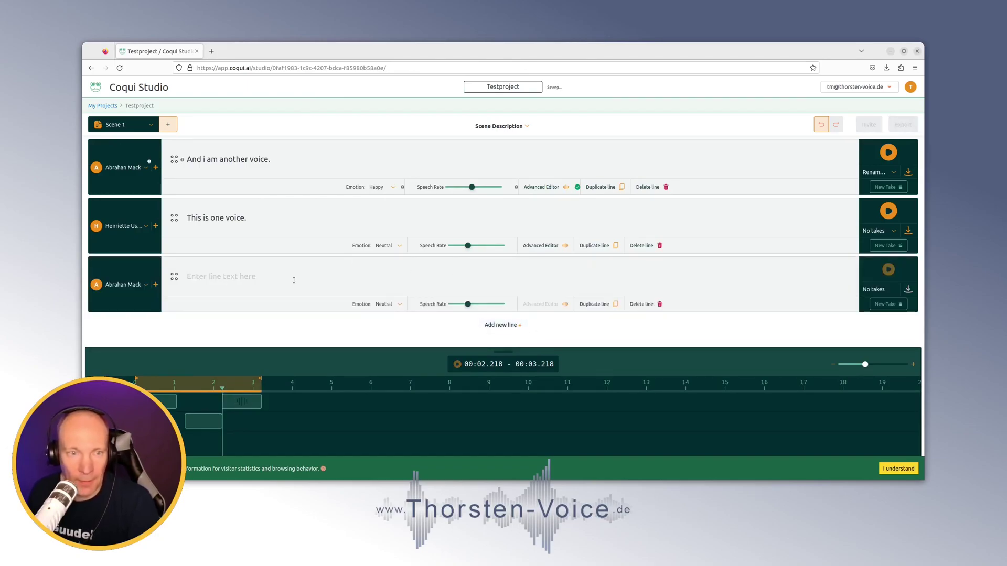
Look through the custom voices available for the third line and start adding a new voice with Clone Voice
click(146, 285)
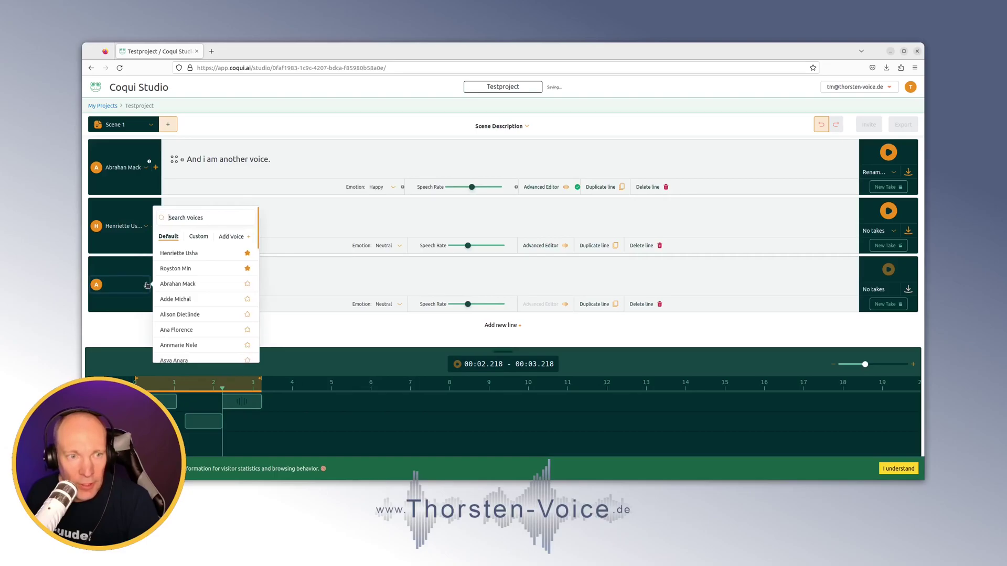
click(198, 238)
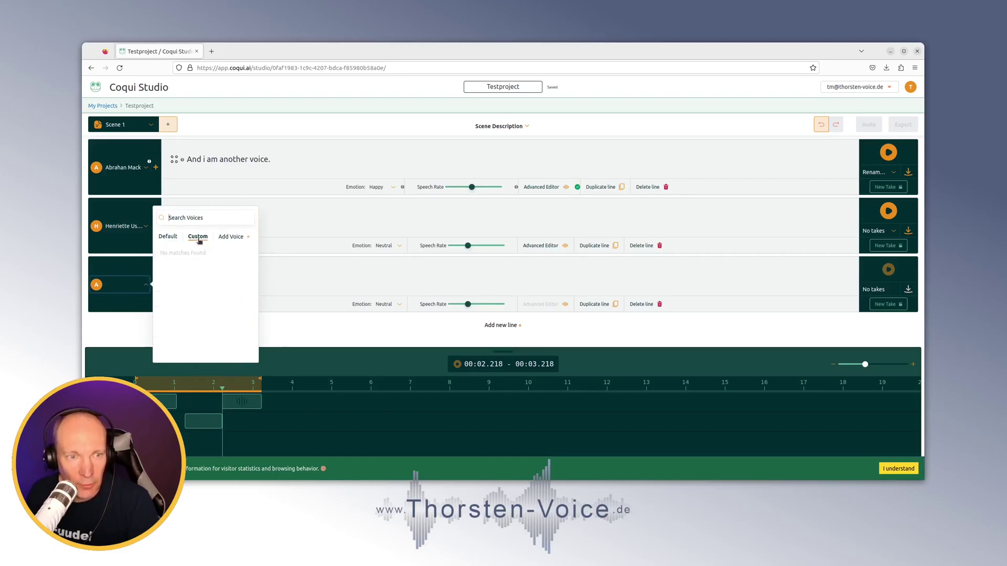
click(233, 238)
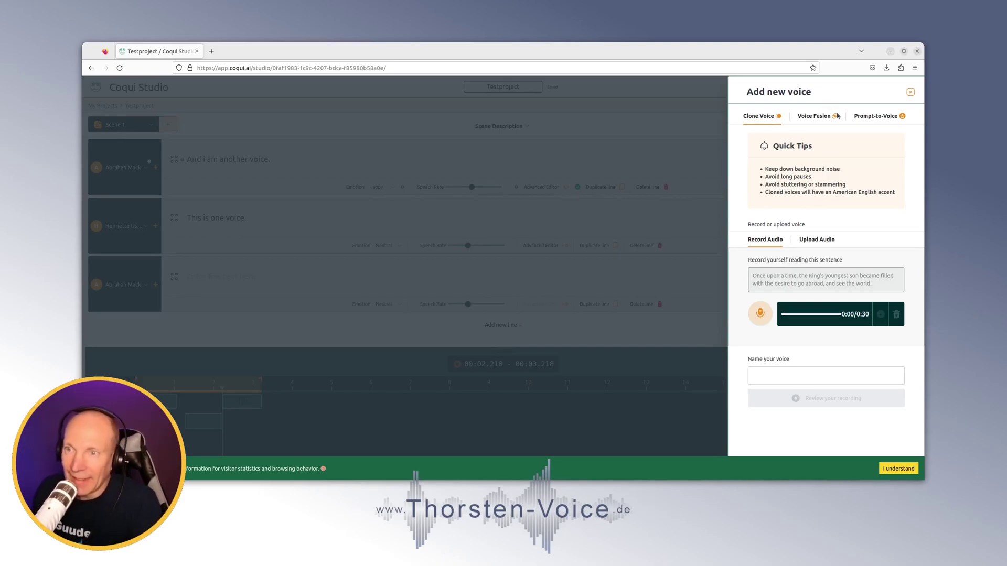
Examine the Voice Fusion options and keep Abrahan Mack as the first voice of the mix
click(811, 121)
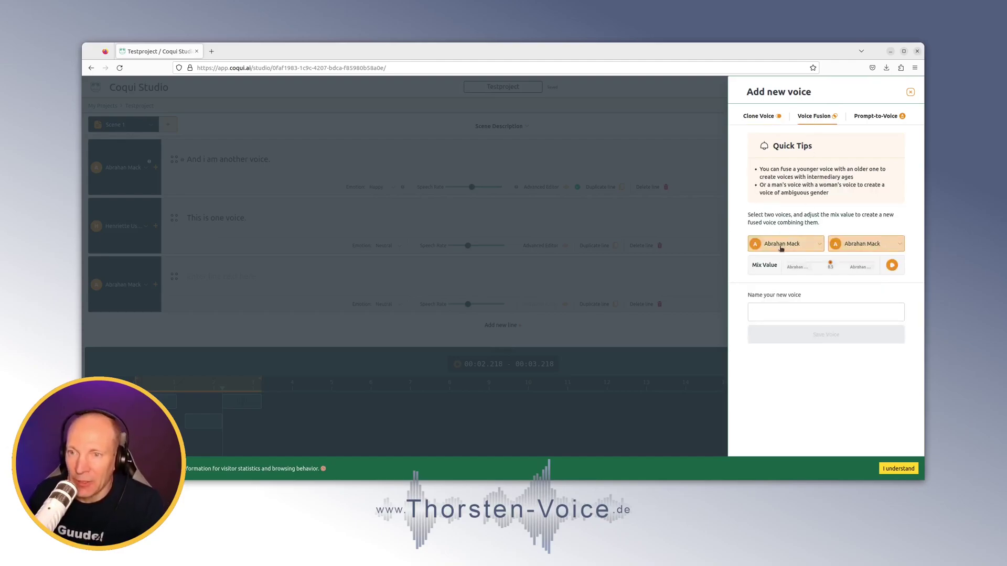
click(818, 244)
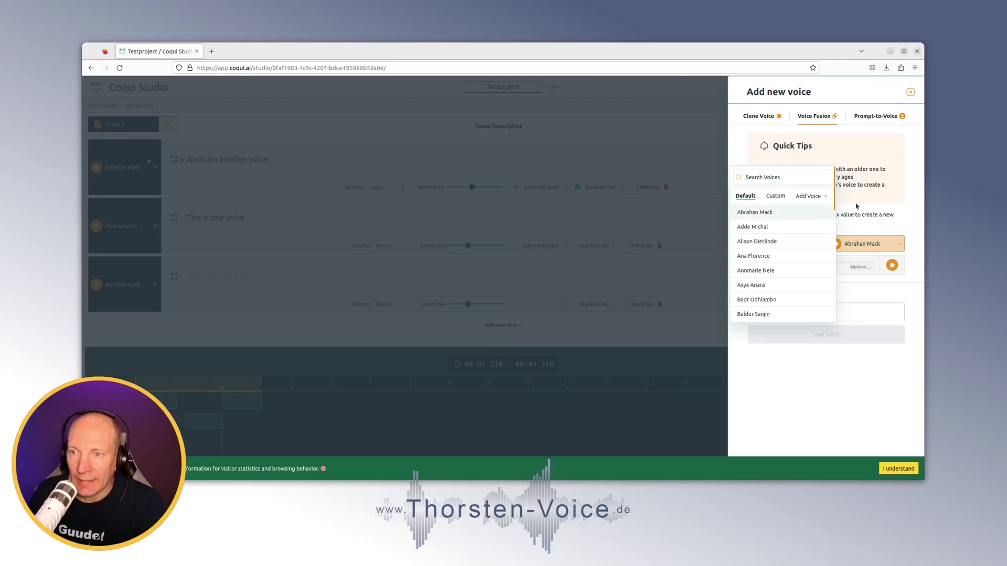
click(798, 212)
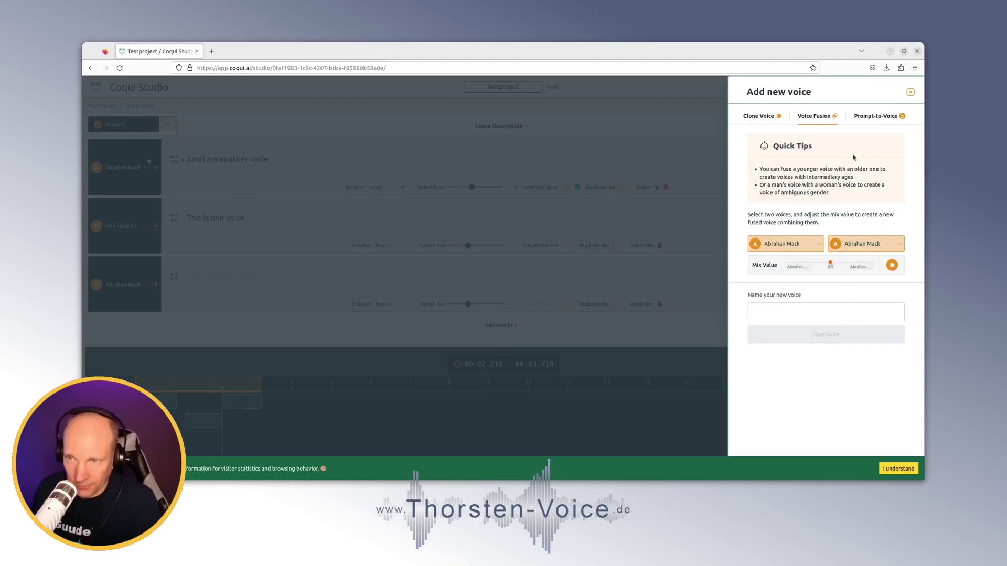
Preview the Prompt-to-Voice result for "An older man with a British accent and a pleasing, deep voice."
click(895, 116)
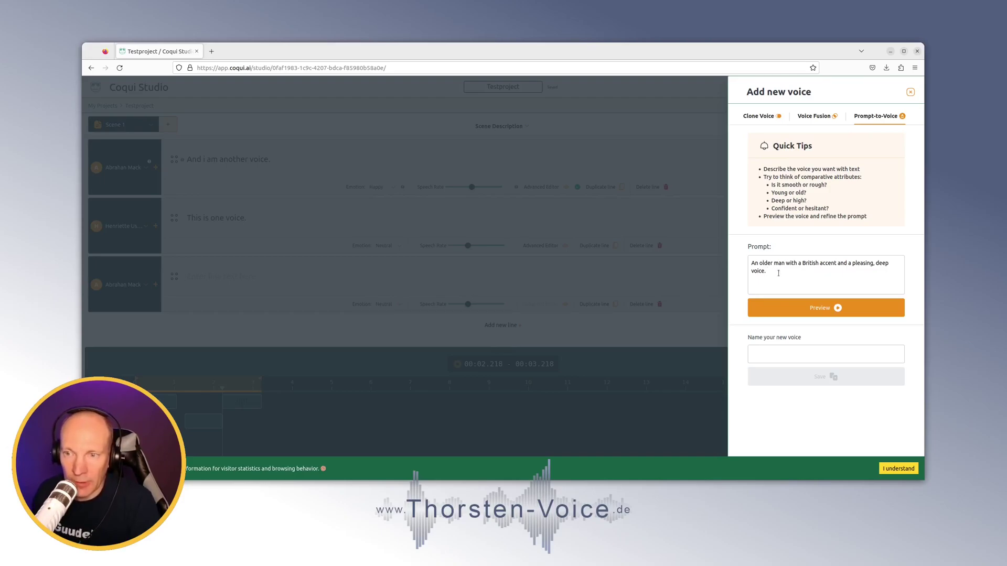
drag(778, 273, 751, 261)
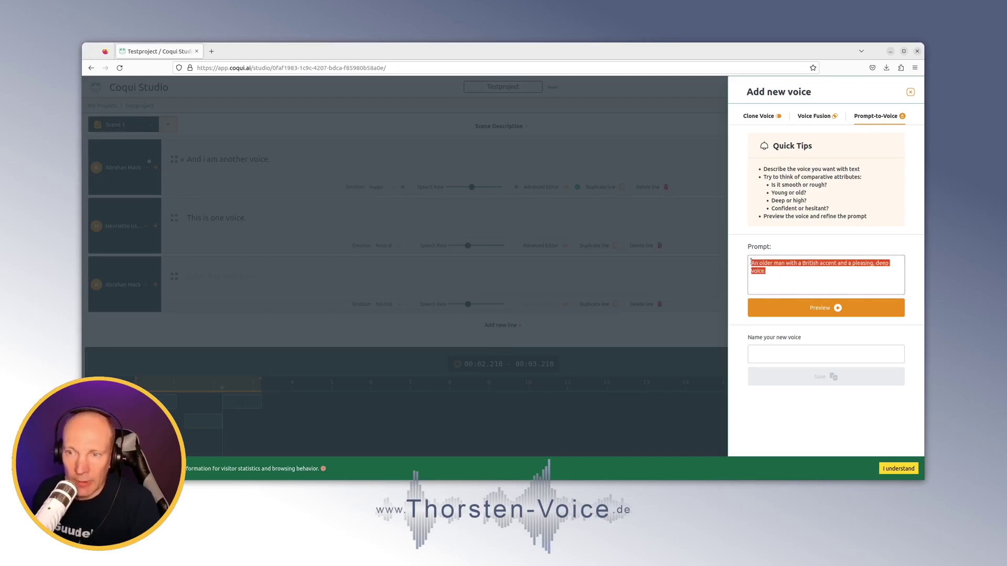
click(784, 270)
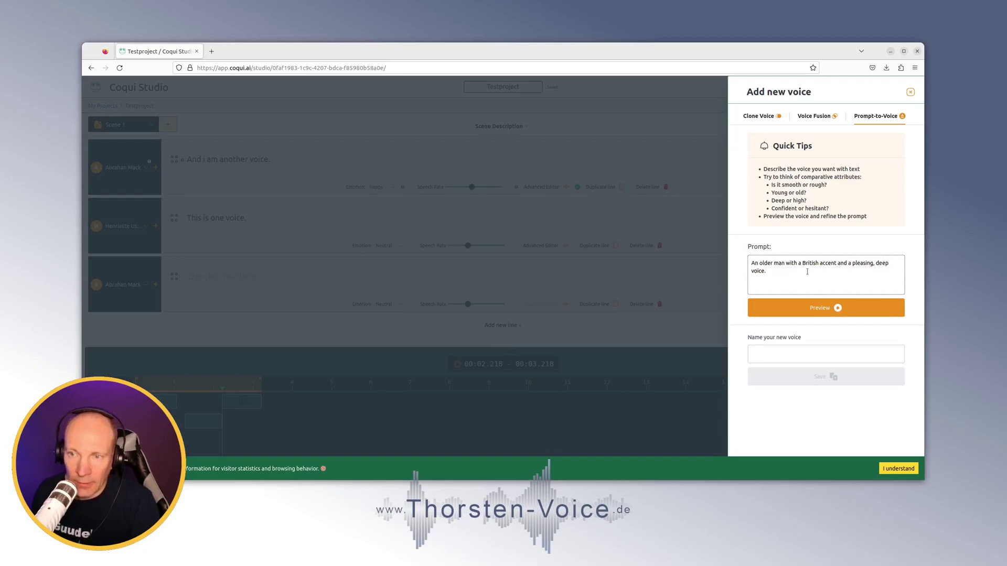
click(802, 307)
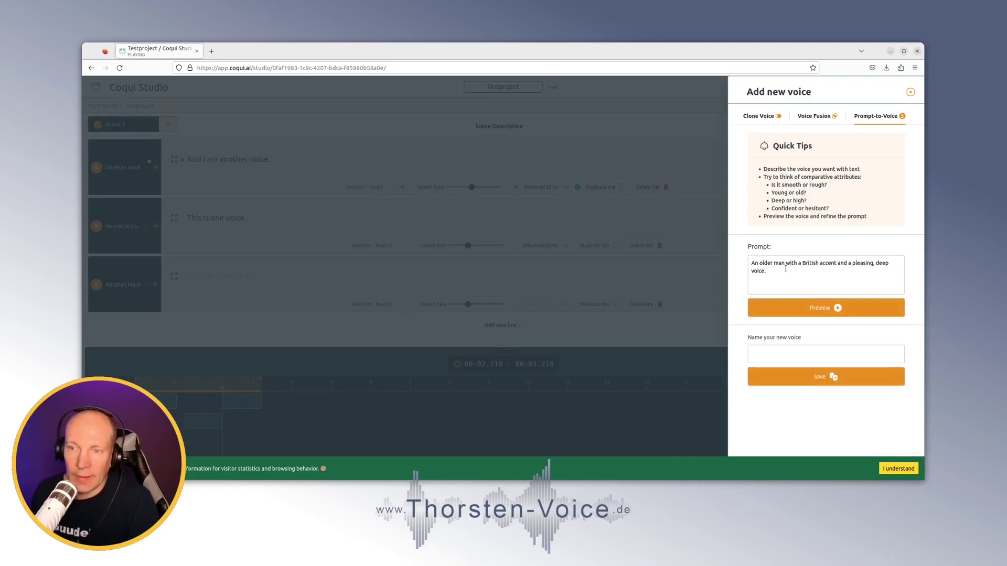
Change the voice prompt to "A younger man with a British accent and a pleasing, deep voice." and return to the Clone Voice options
double_click(767, 263)
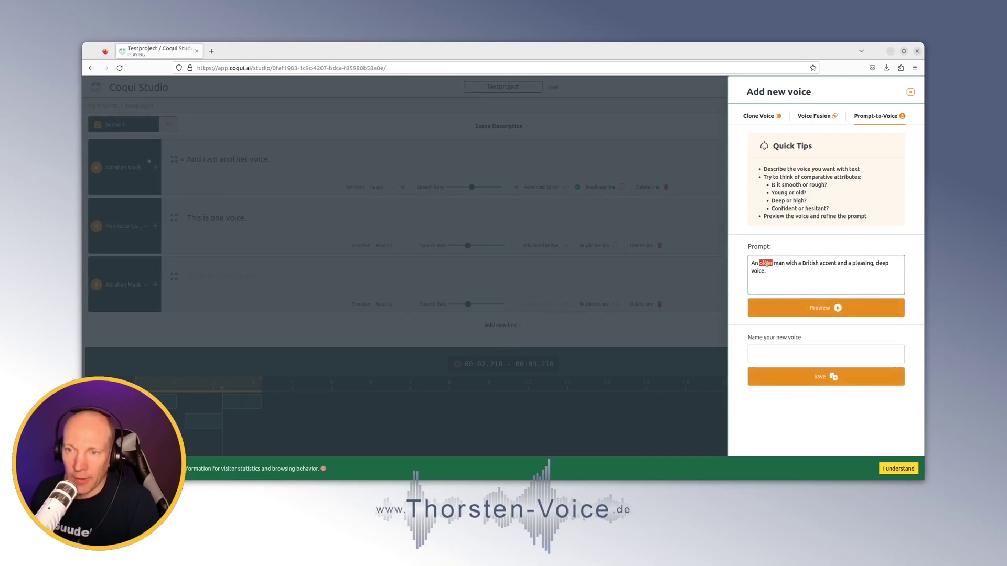
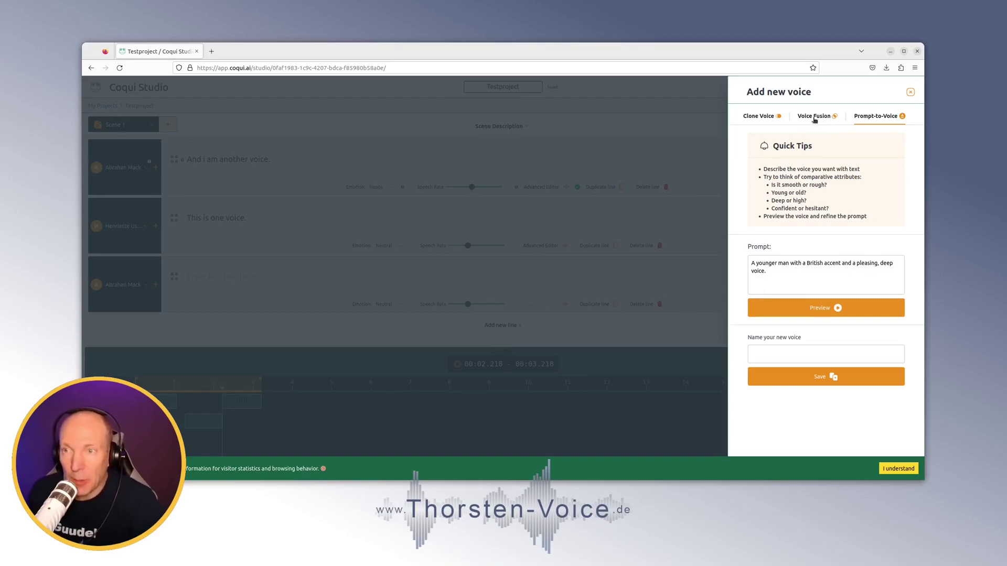
click(756, 117)
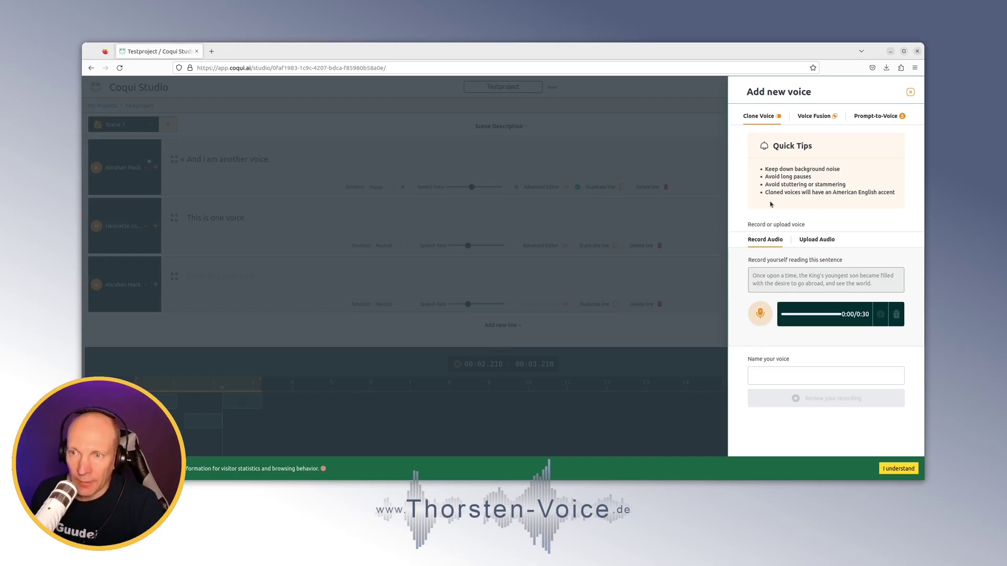
Read the Clone Voice tip about the American English accent and the sentence to read aloud for the recording
drag(769, 192, 864, 198)
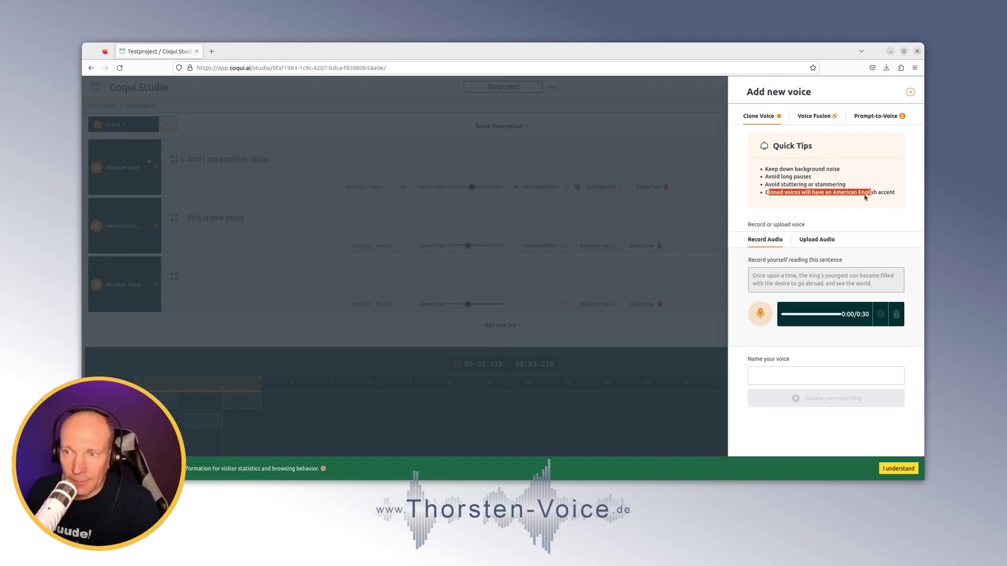
click(865, 198)
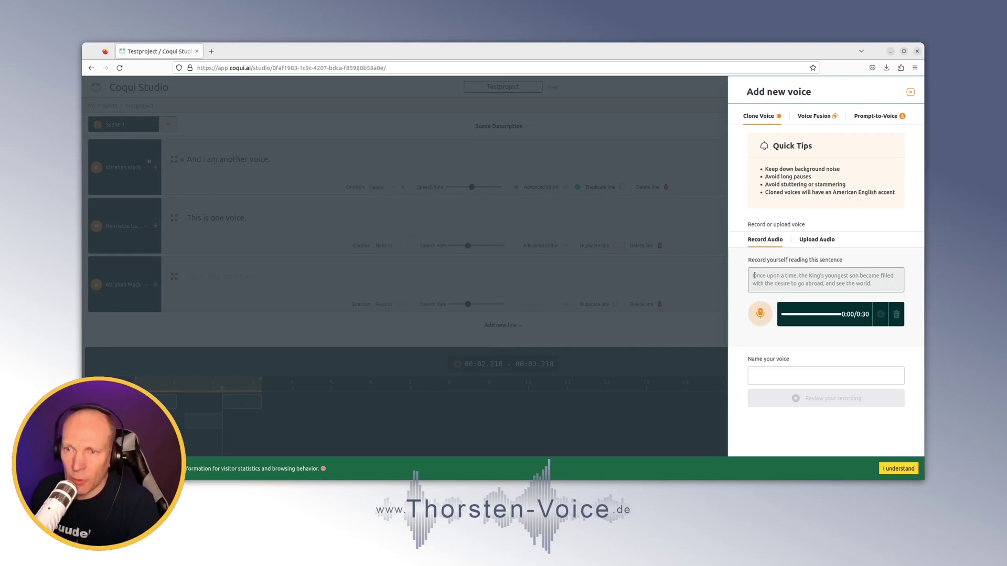
triple_click(754, 275)
click(763, 276)
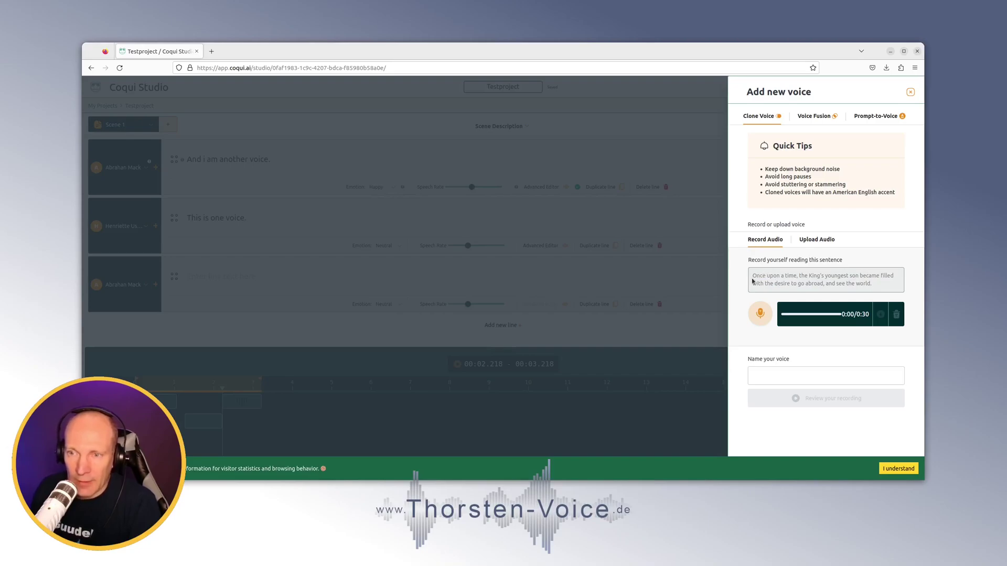
drag(754, 277, 860, 294)
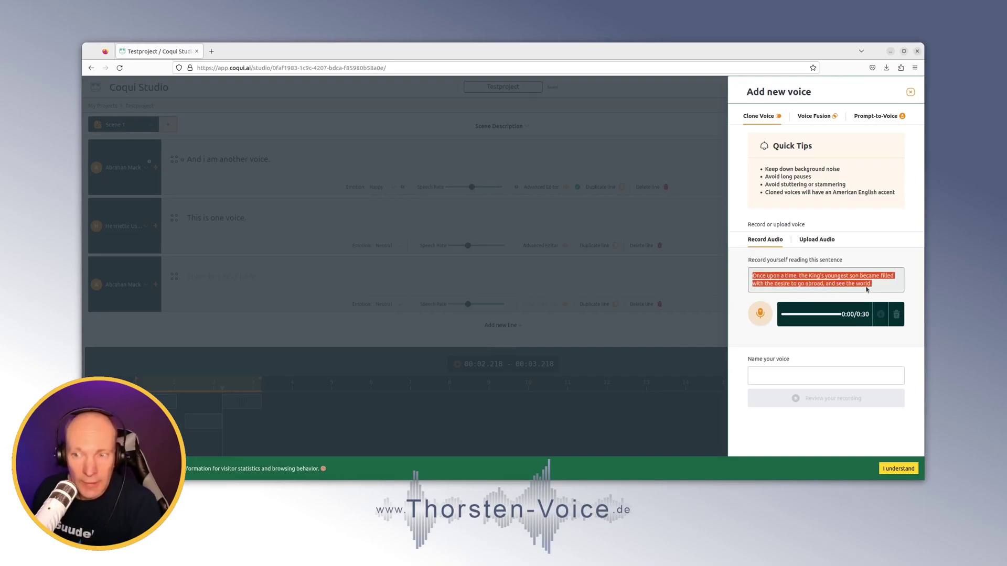
click(867, 289)
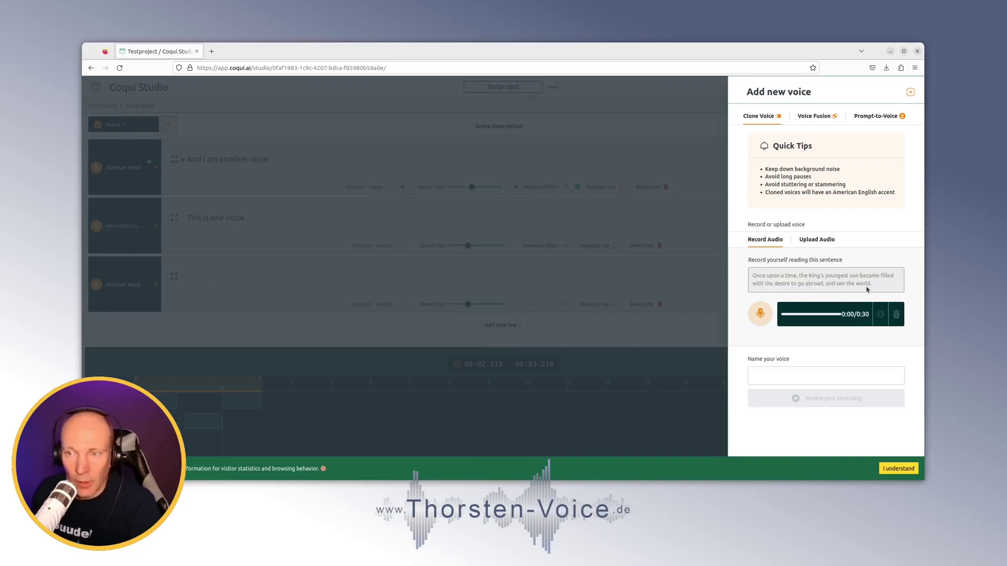
Record the voice sample for the clone, allowing microphone access with RODE Podcaster v2 Mono as the input device
click(759, 315)
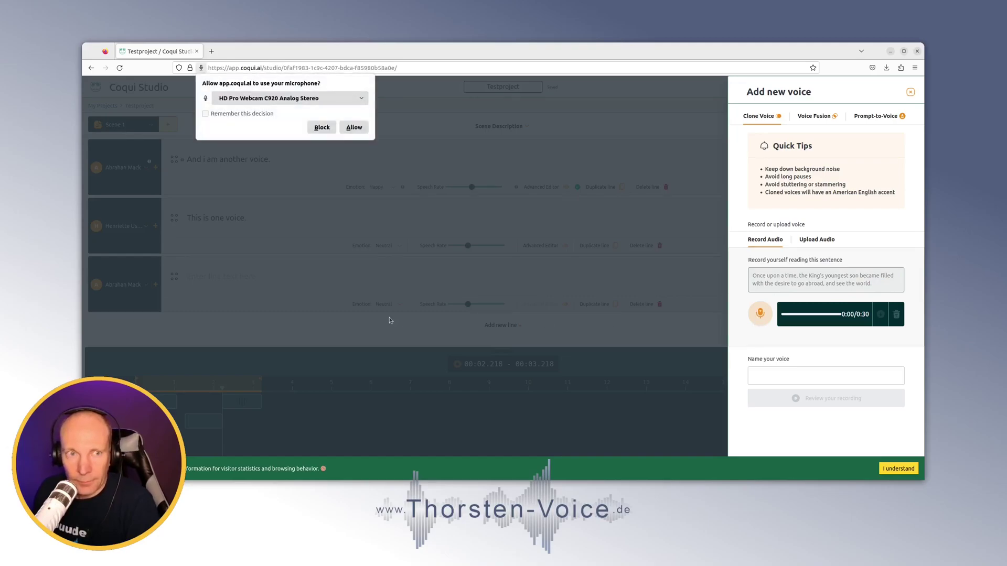
click(344, 99)
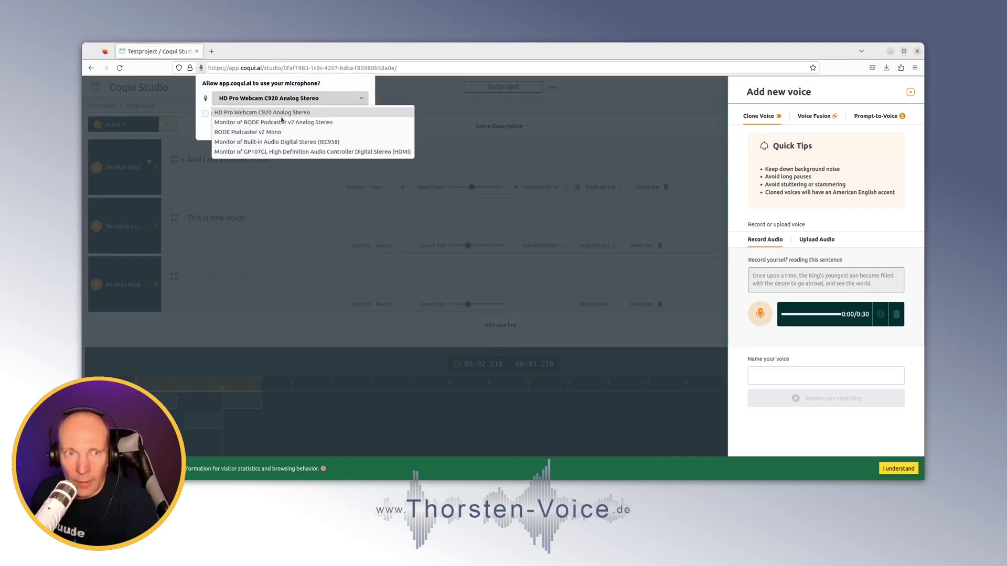
click(257, 132)
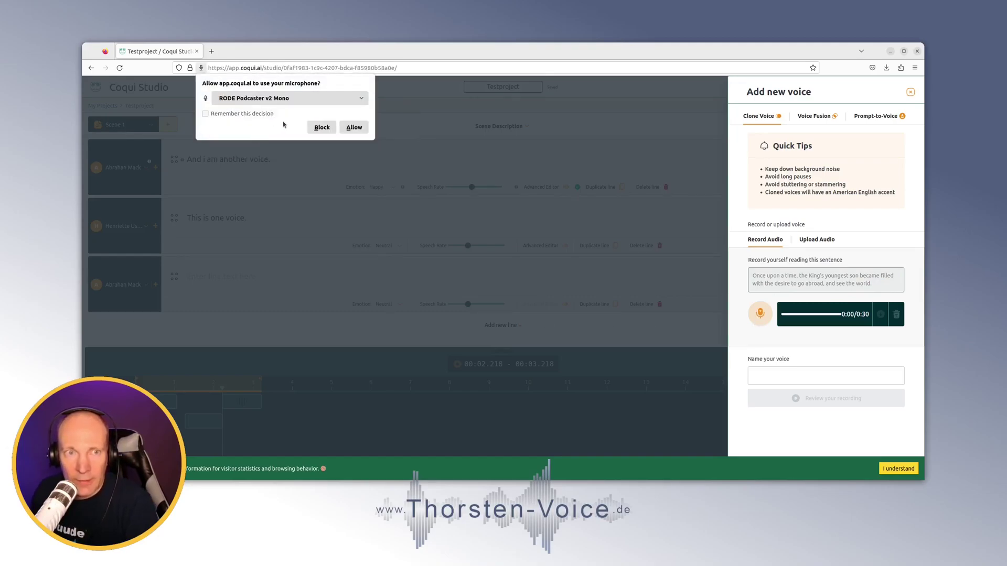
click(351, 129)
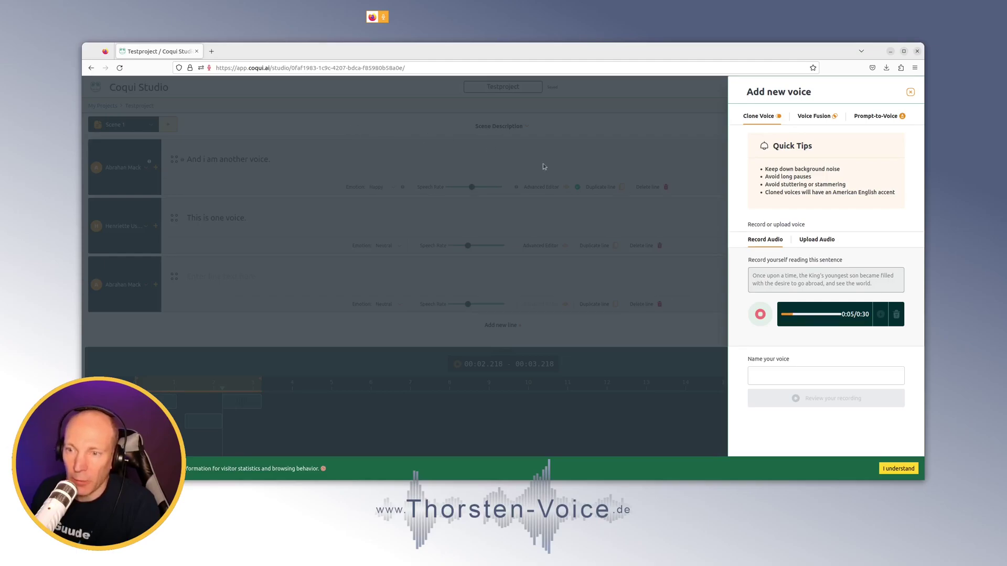
click(759, 314)
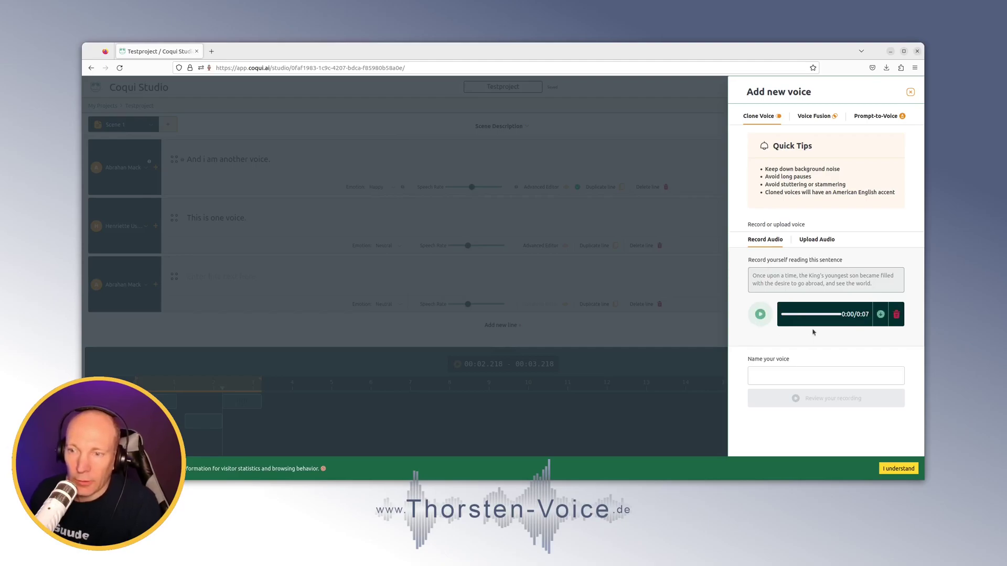
Name the cloned voice "Thorsten-Voice", review the recording and create the clone
click(781, 380)
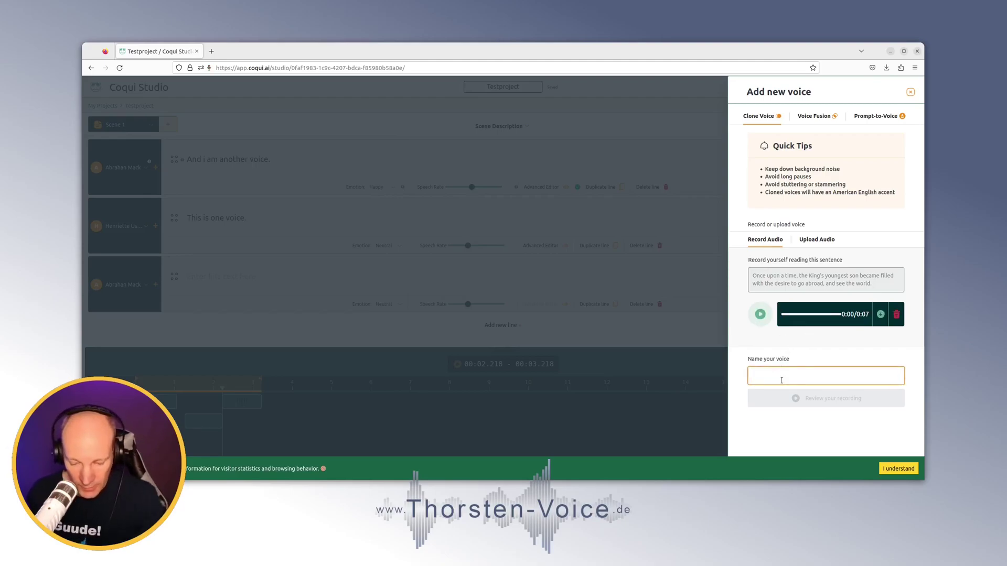
text(Thorsten-Voice)
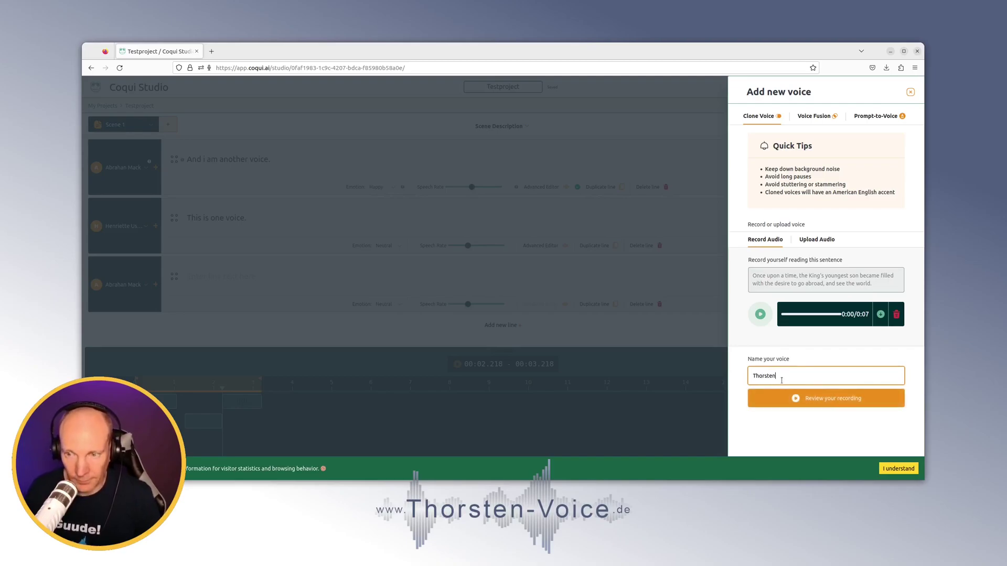
click(811, 399)
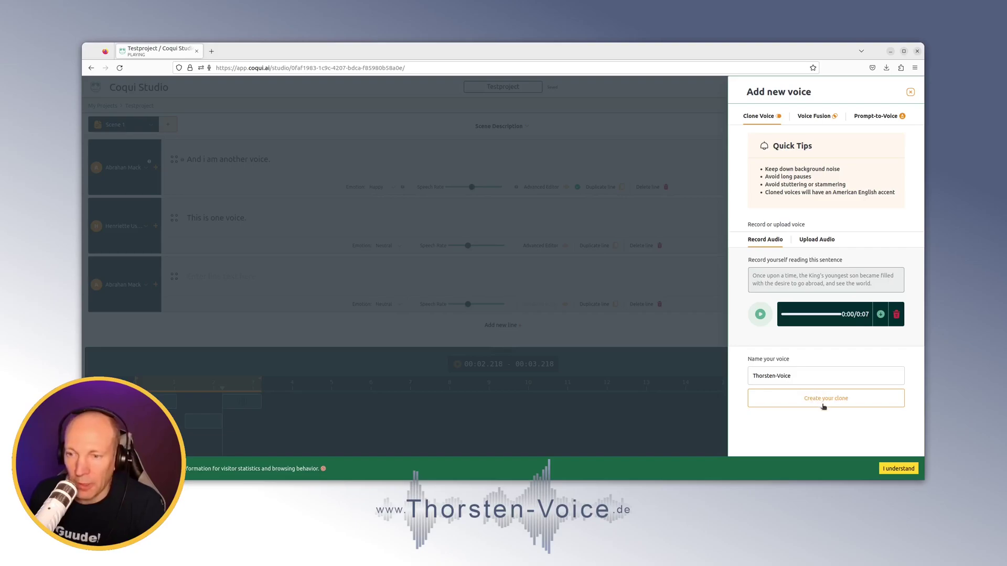
click(827, 402)
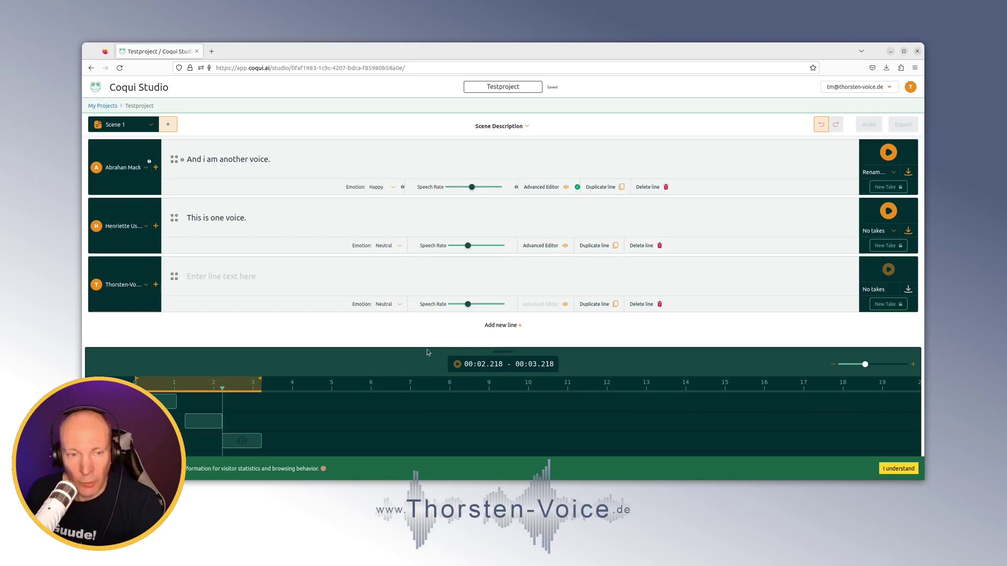
Assign the custom voice Thorsten-Voice to the third line and enter "This is my cloned voice." as its text
click(147, 285)
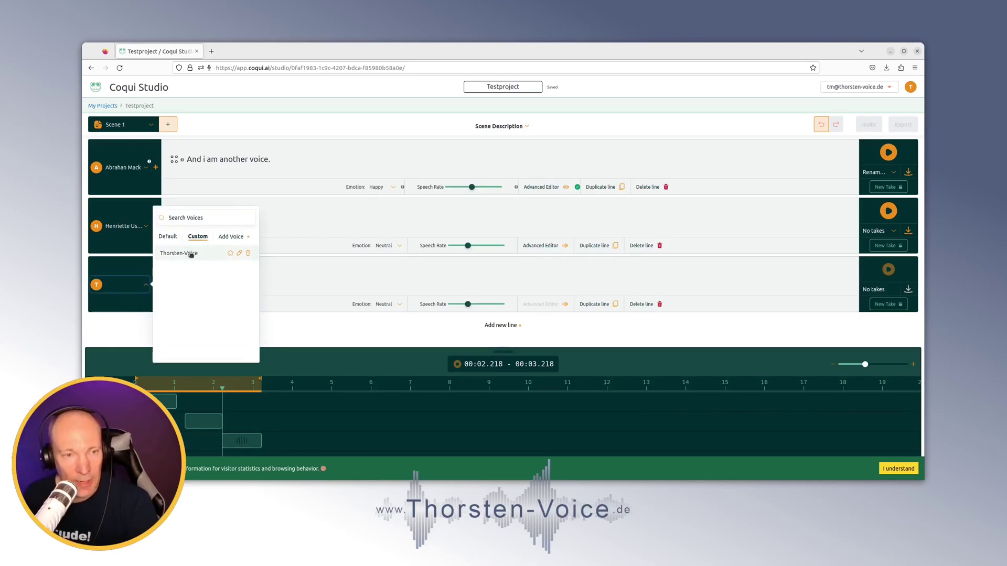
click(191, 253)
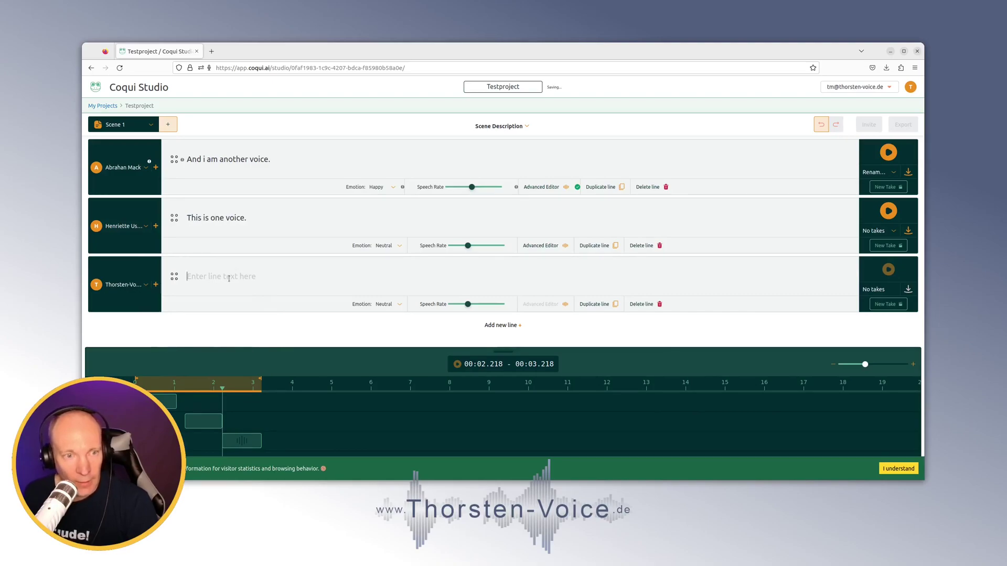
text(T)
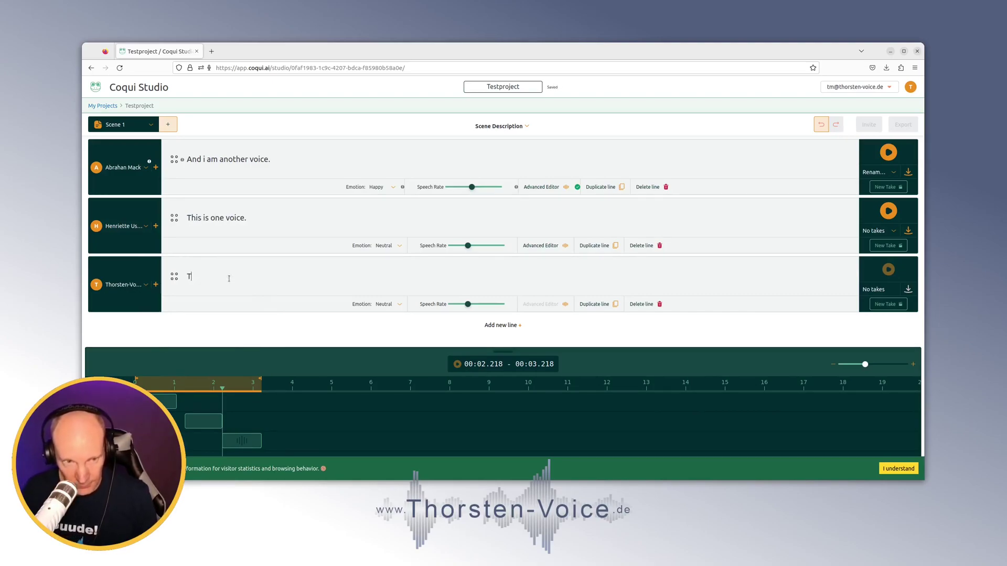
text(his is my )
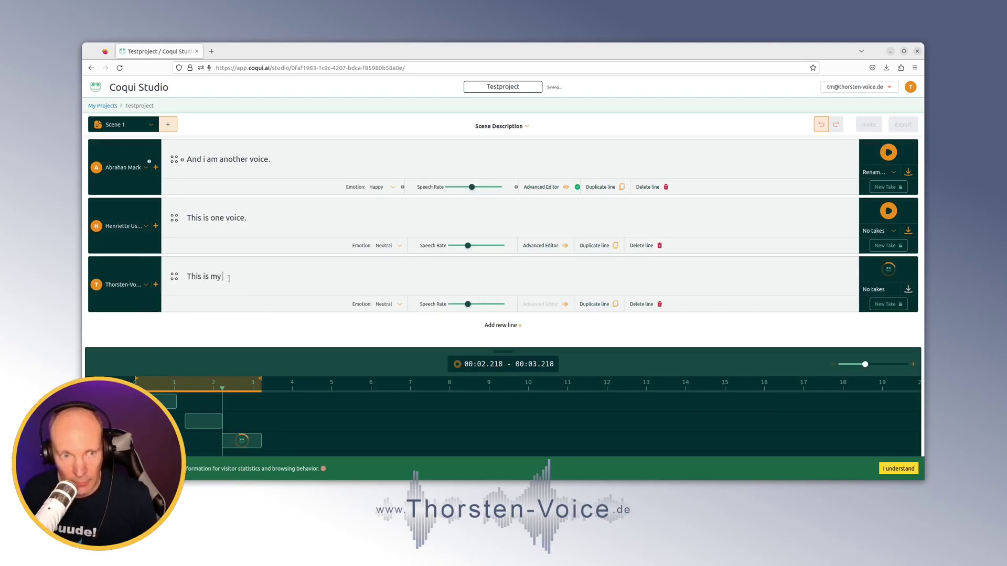
text(cloned vo)
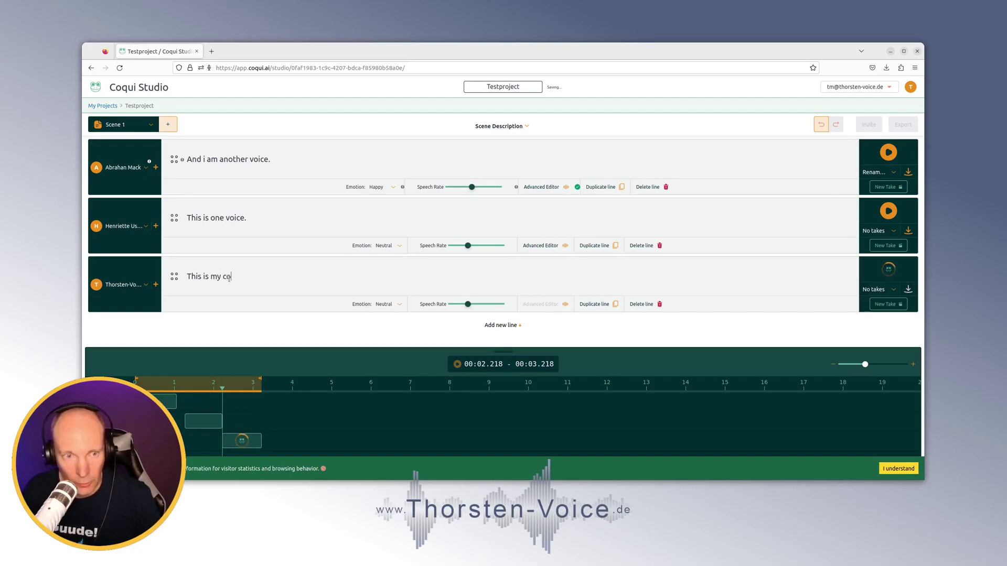
text(ice.)
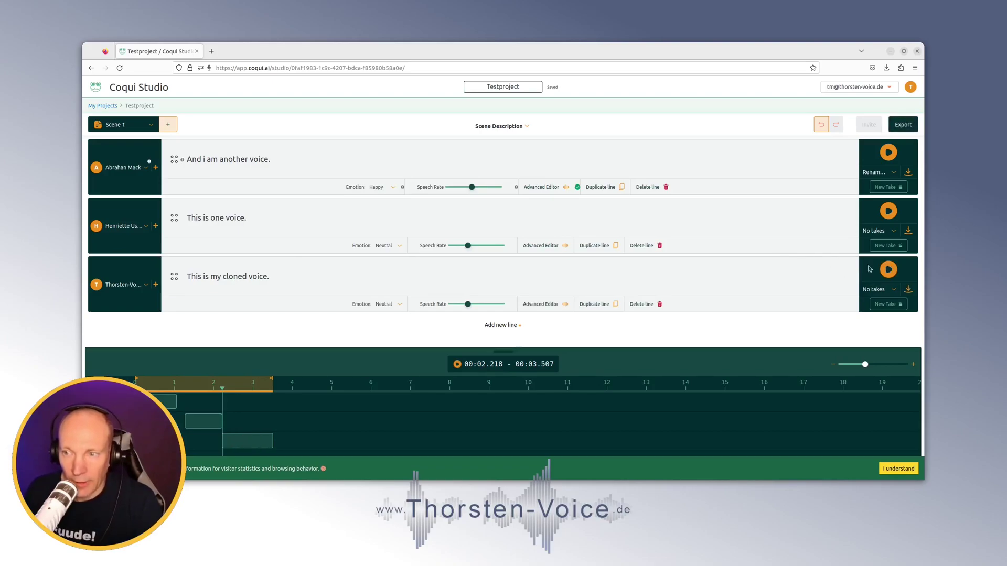
Play the third line several times to listen to the cloned voice
click(888, 269)
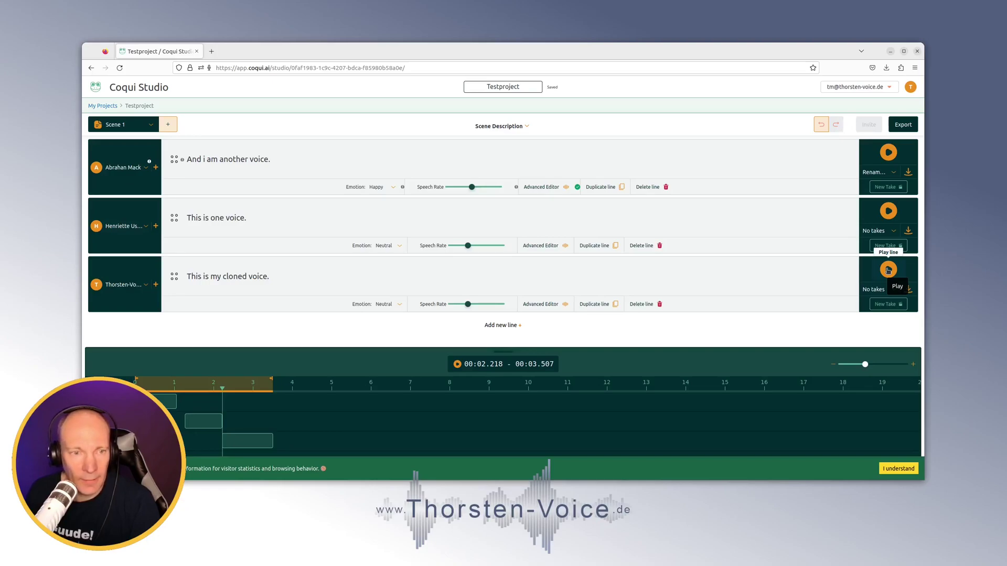
click(888, 270)
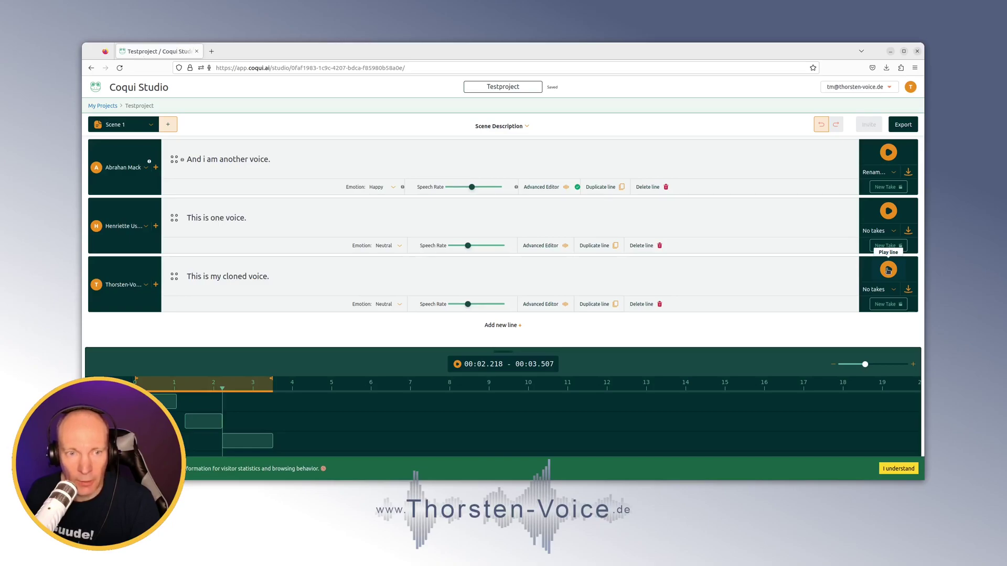
click(888, 270)
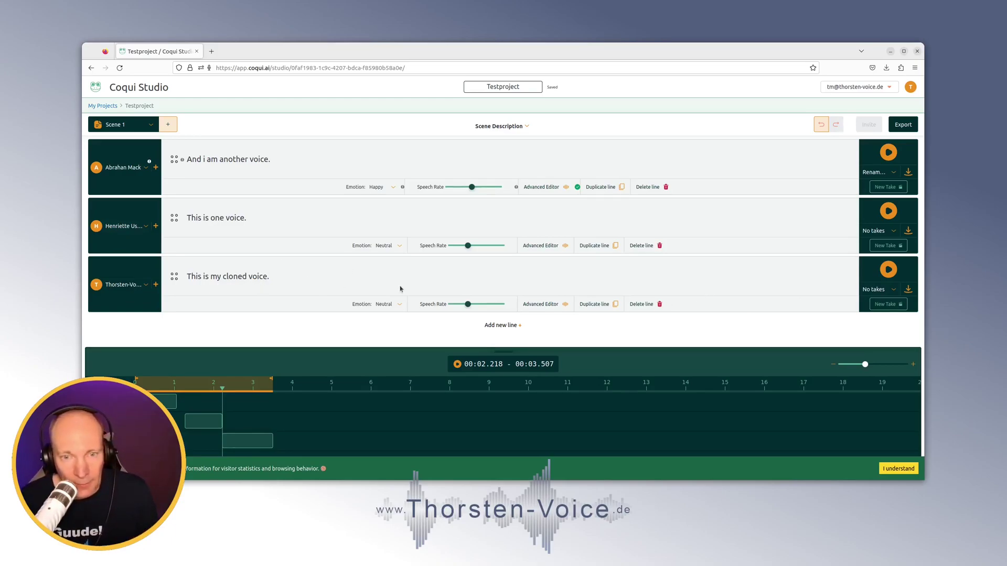
Add a fourth line to the scene and assign it the custom voice Thorsten-Voice
click(501, 325)
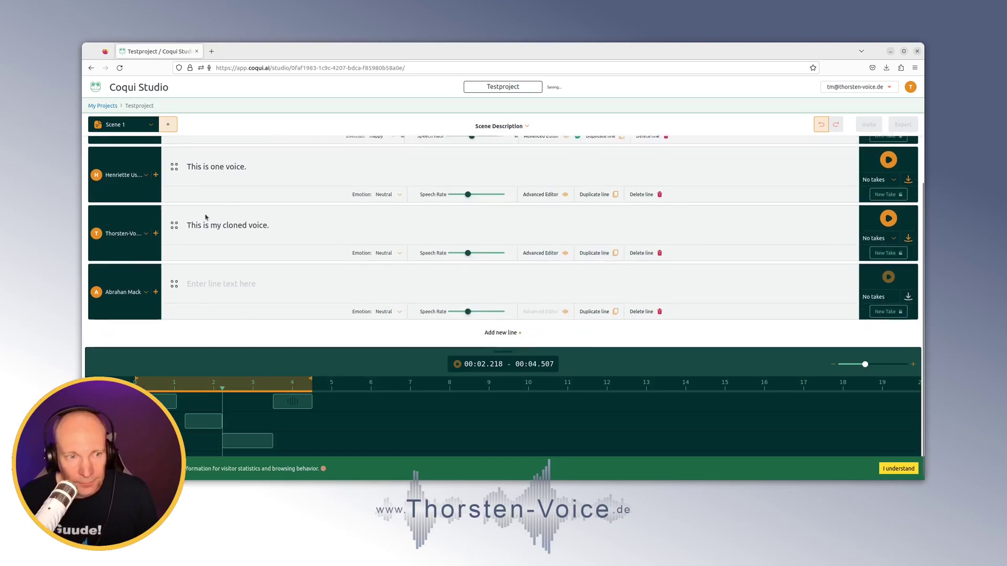
click(145, 287)
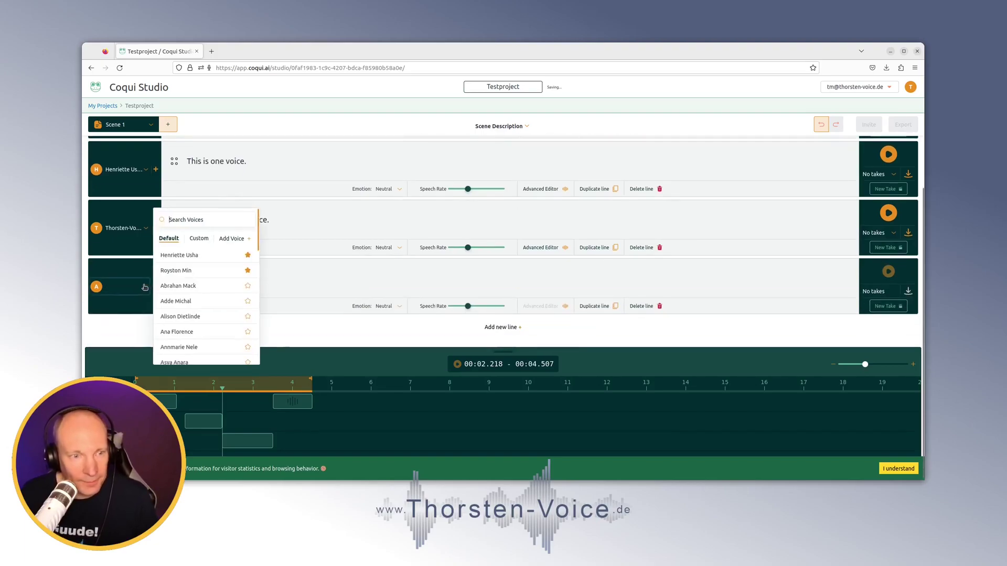
click(199, 238)
click(188, 259)
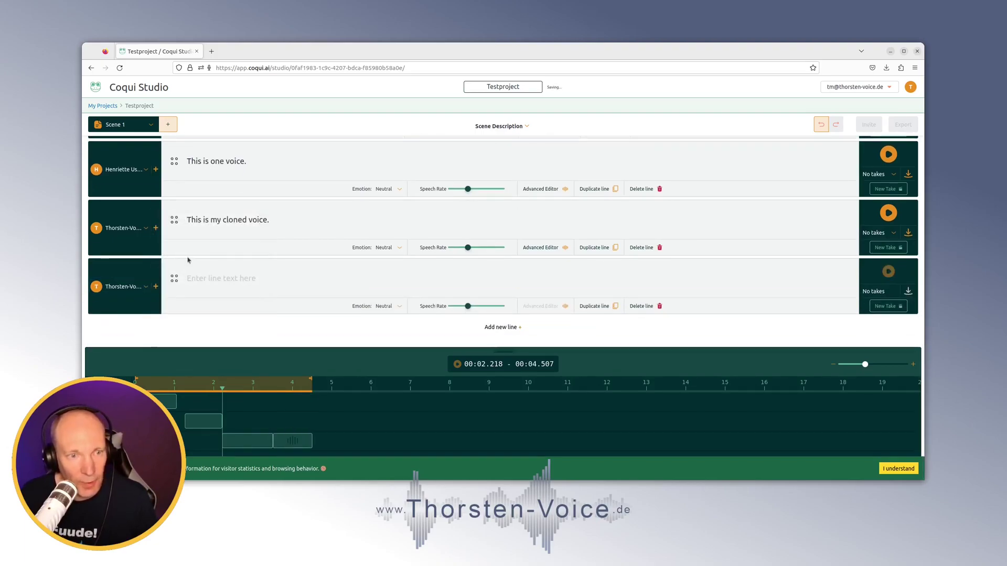
Enter "Dieser Satz ist lediglich ein kleiner Test." as the fourth line's text and play the line
click(241, 288)
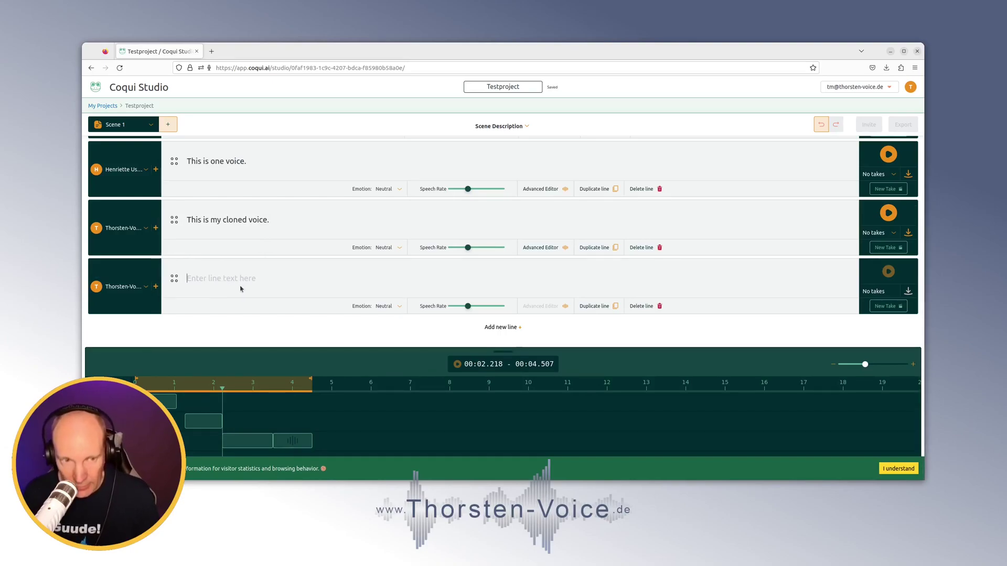
text(Die)
key(BackSpace)
key(BackSpace)
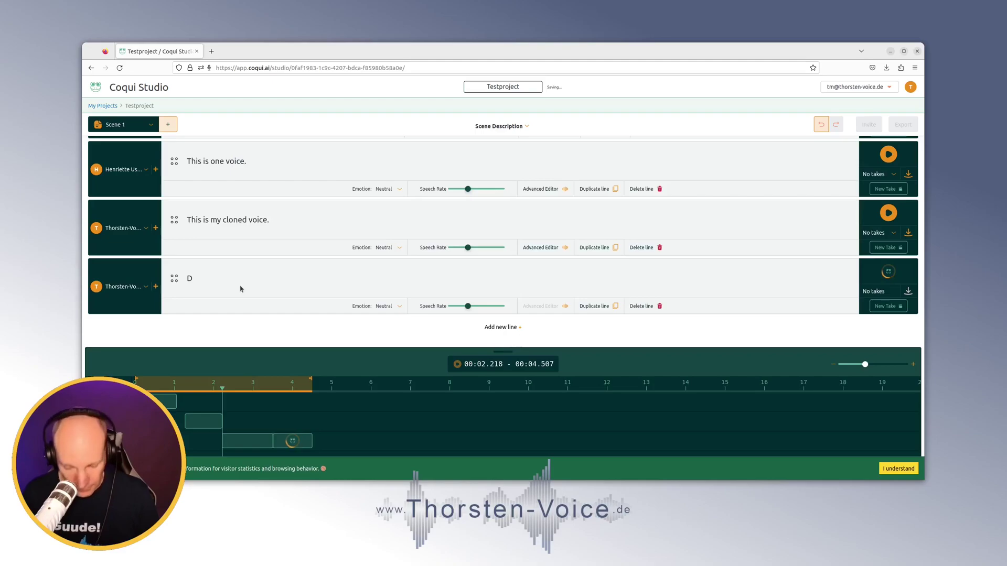
text(ieser Satz )
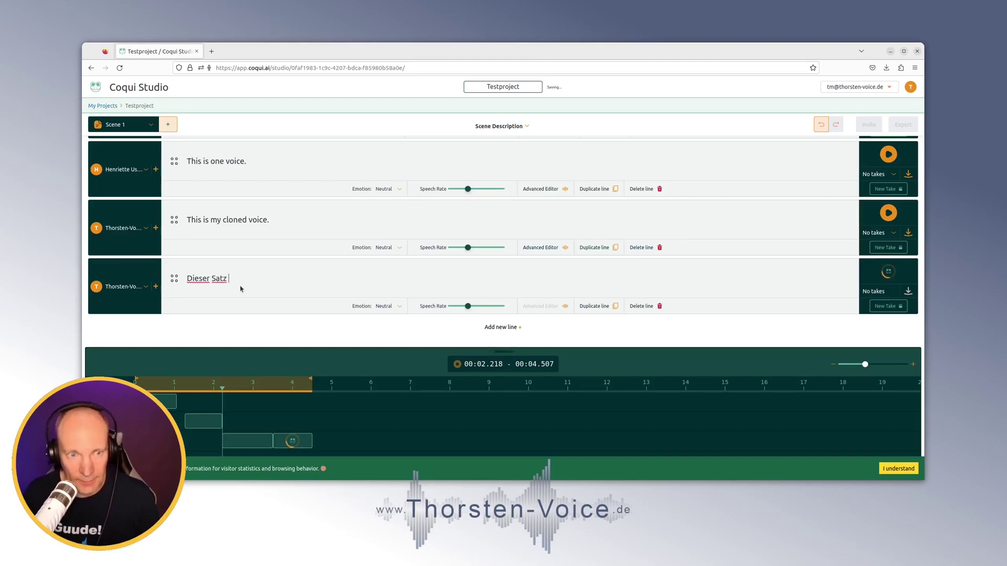
text(ist lediglic)
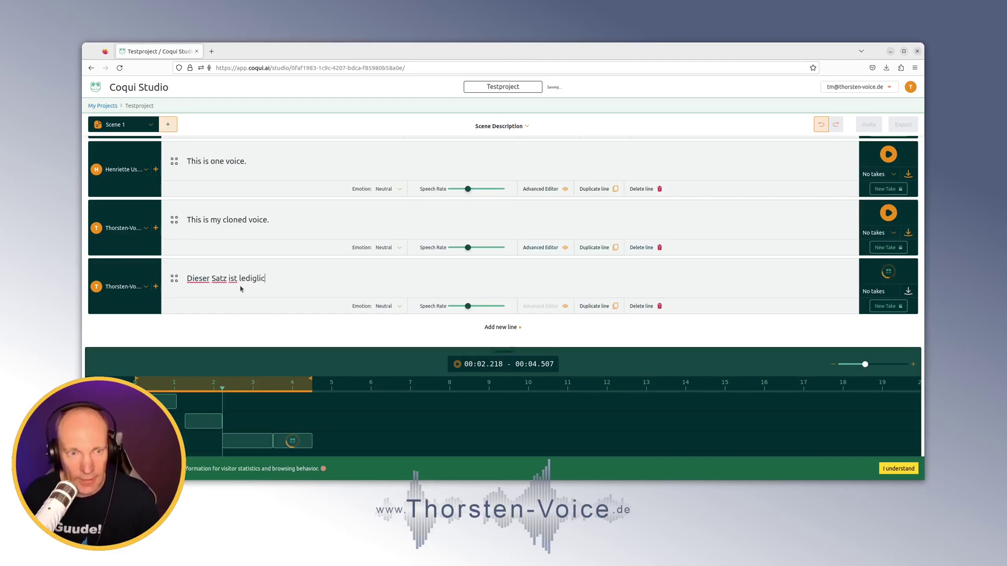
text(h ein kleiner Test.)
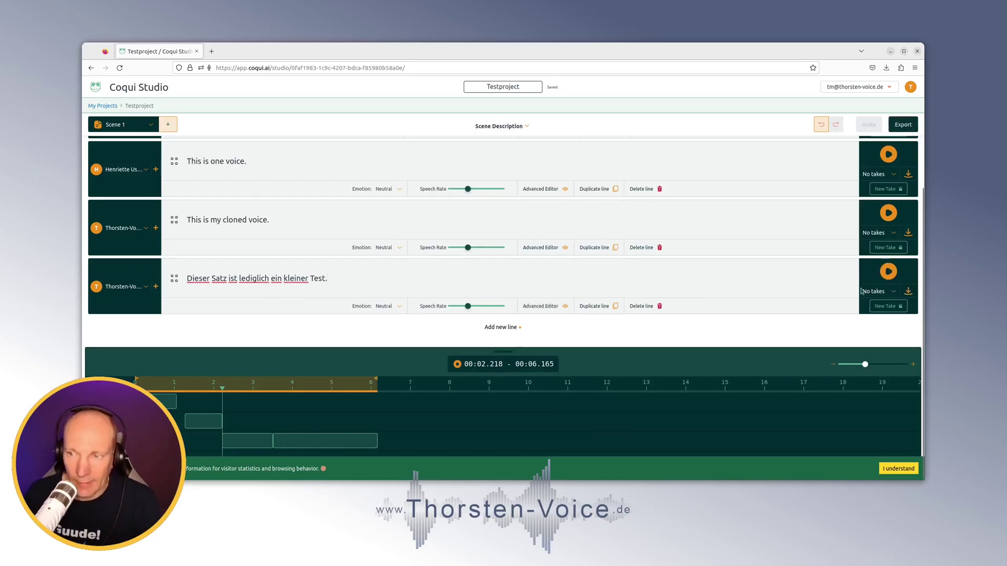
click(889, 271)
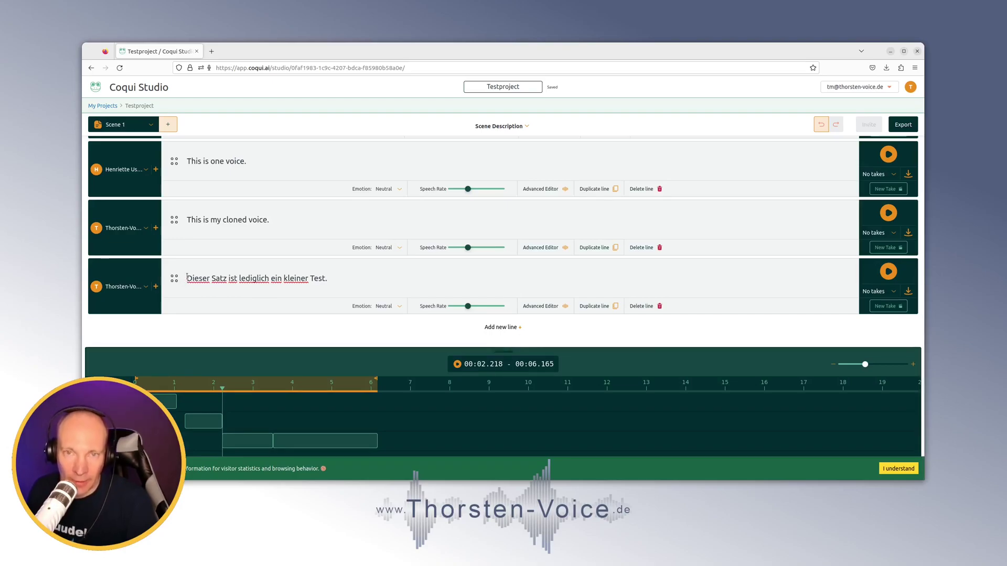
click(886, 273)
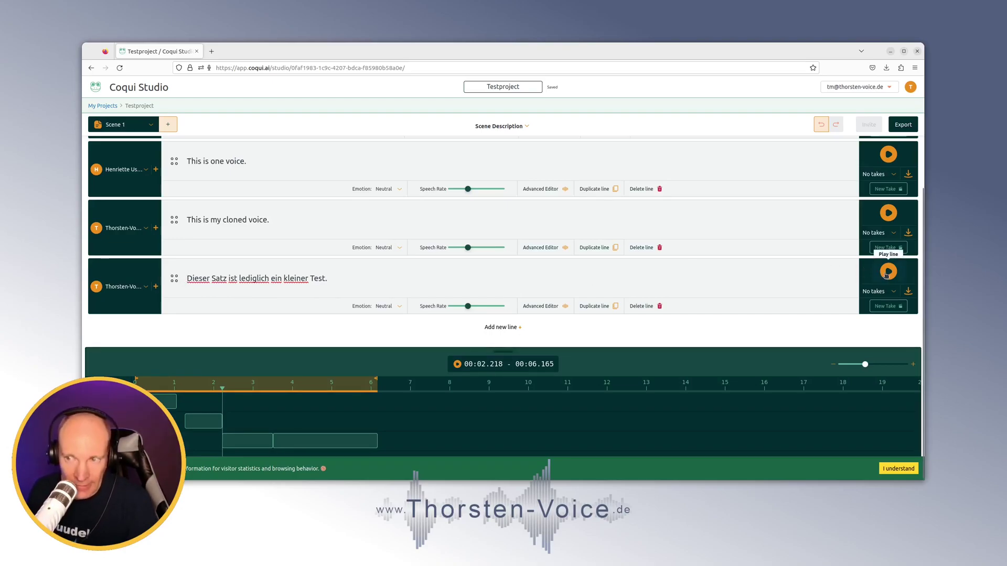